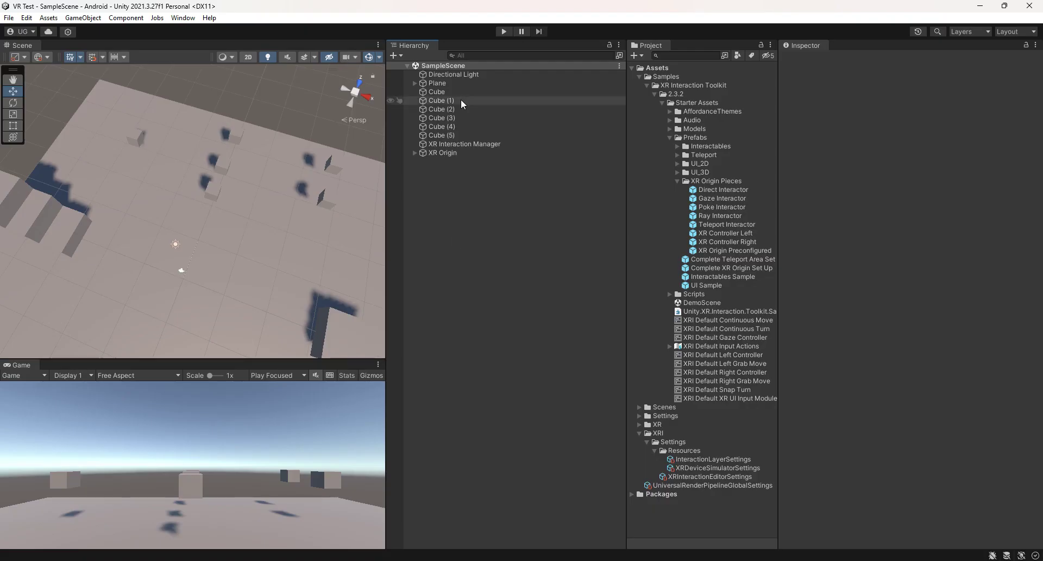
Select all six cubes and verify their XR Grab Interactable Interaction Layer Mask is only Grab
click(461, 92)
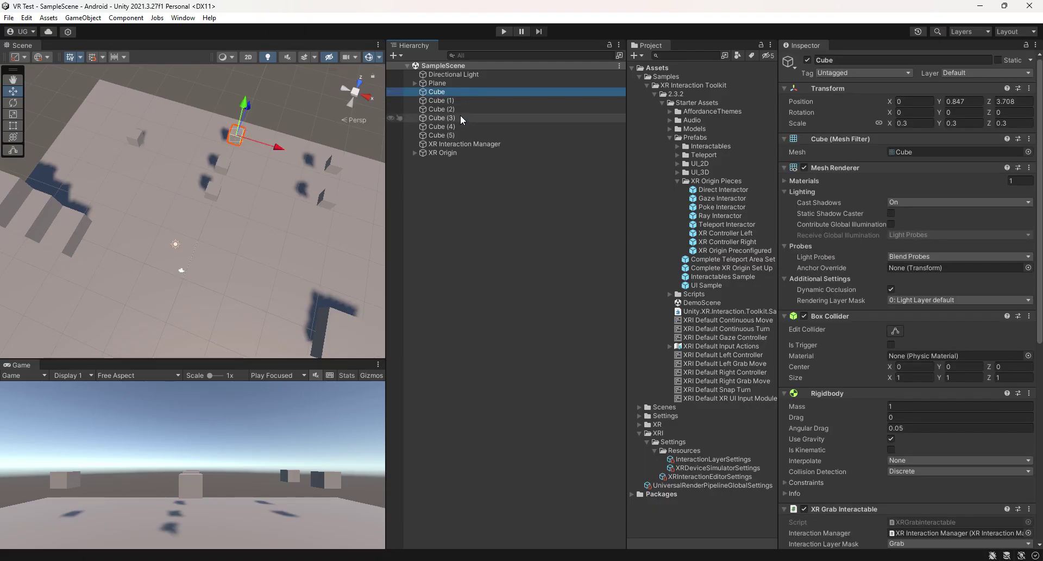
shift+click(454, 135)
scroll(941, 324, down, 5)
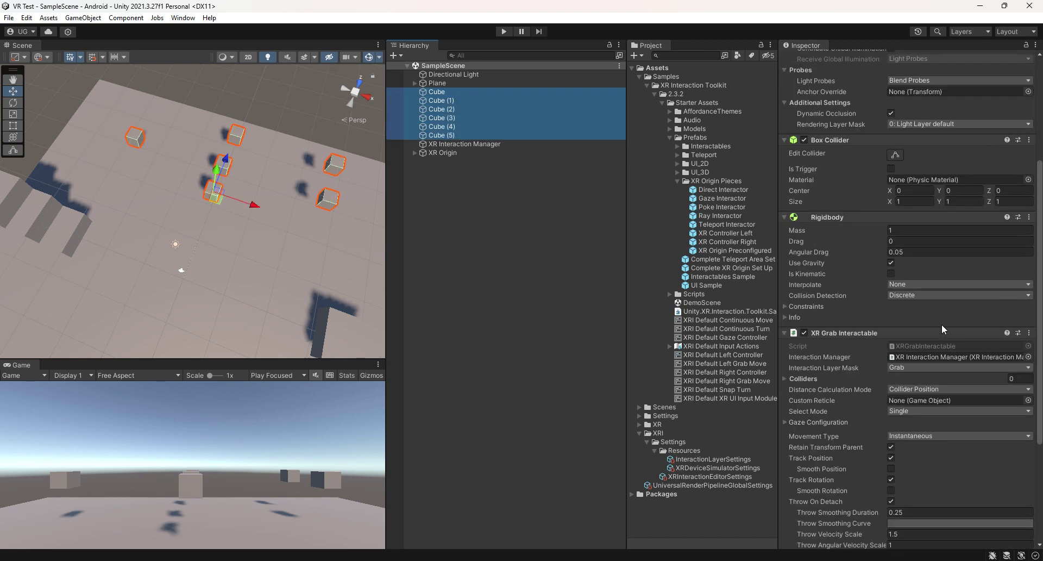
scroll(922, 305, down, 3)
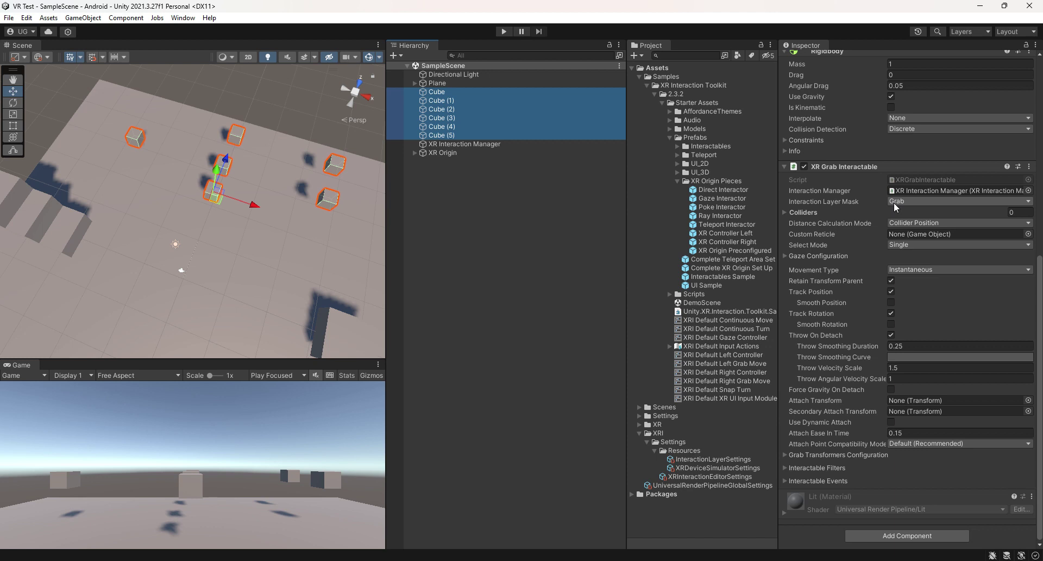
click(894, 202)
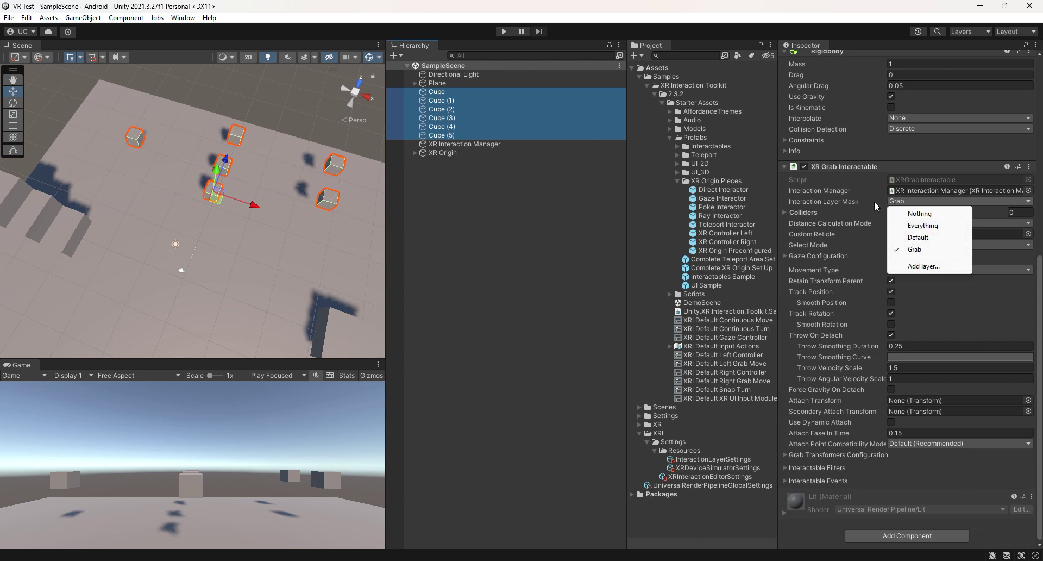
click(875, 201)
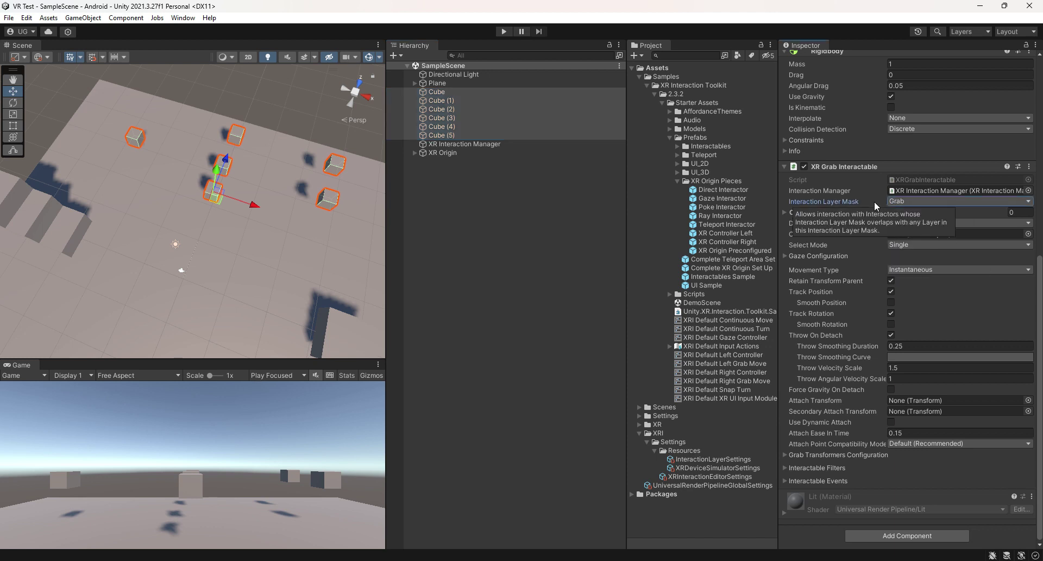
scroll(875, 201, up, 10)
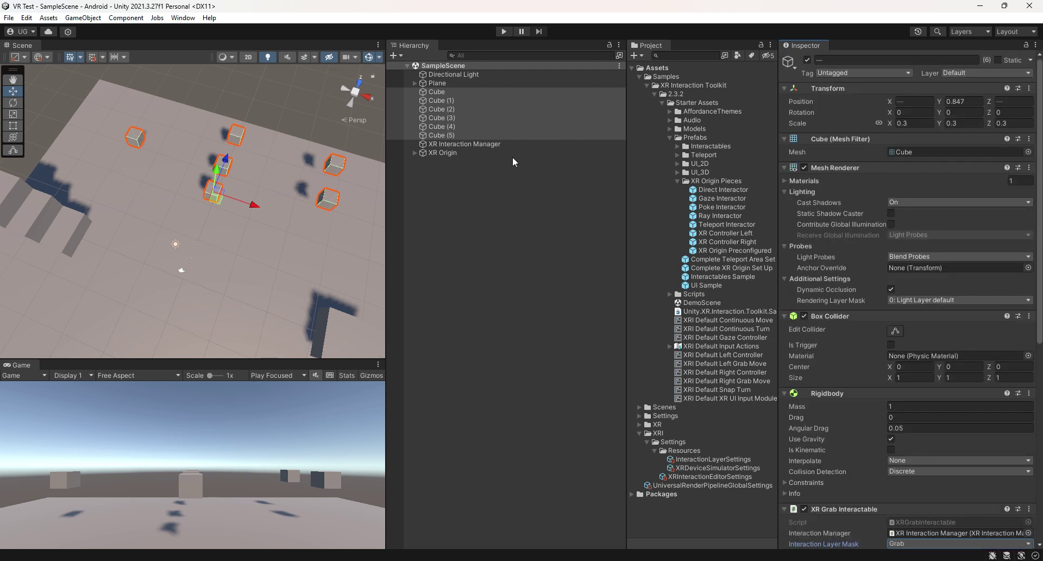
Expand XR Origin and Camera Offset to reveal and inspect the LeftHand and RightHand Controllers
click(459, 153)
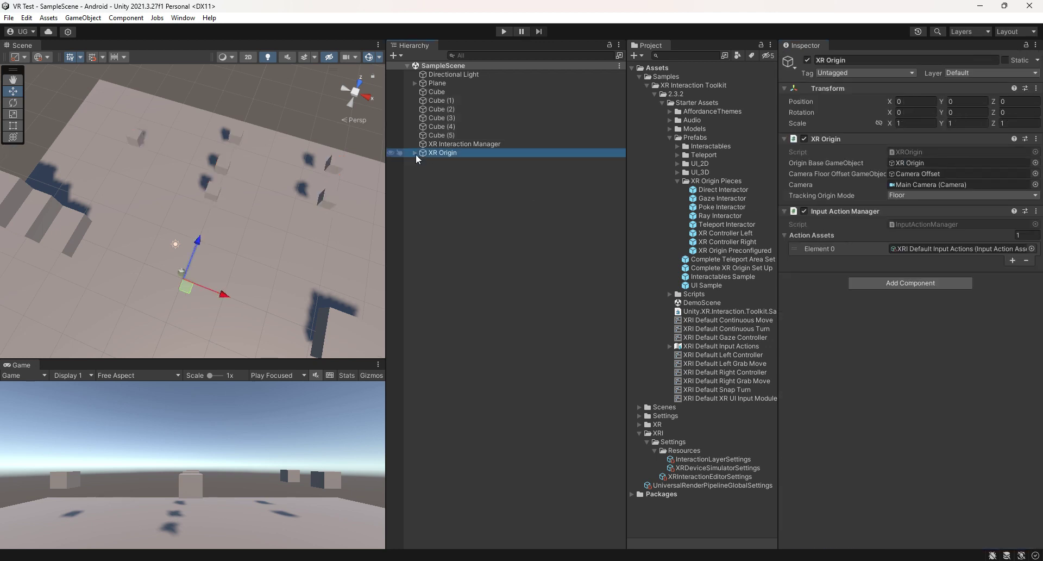
click(415, 153)
click(422, 161)
click(461, 178)
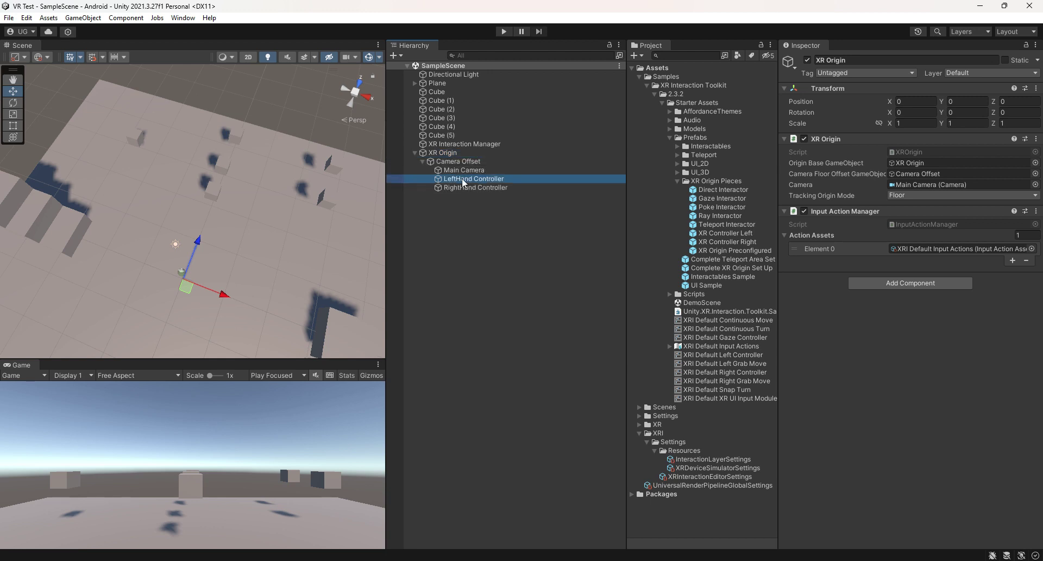
click(469, 187)
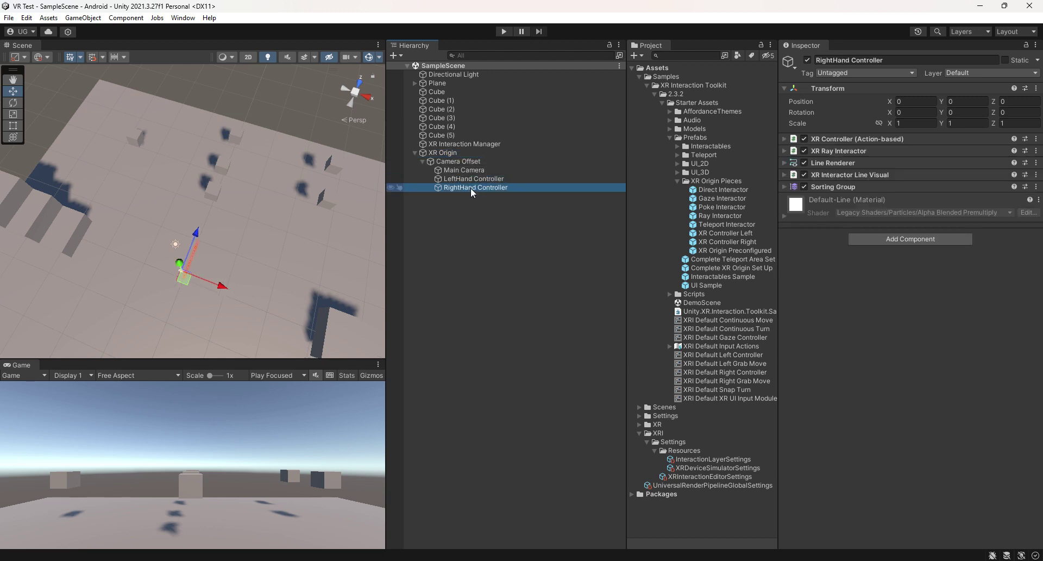
click(502, 179)
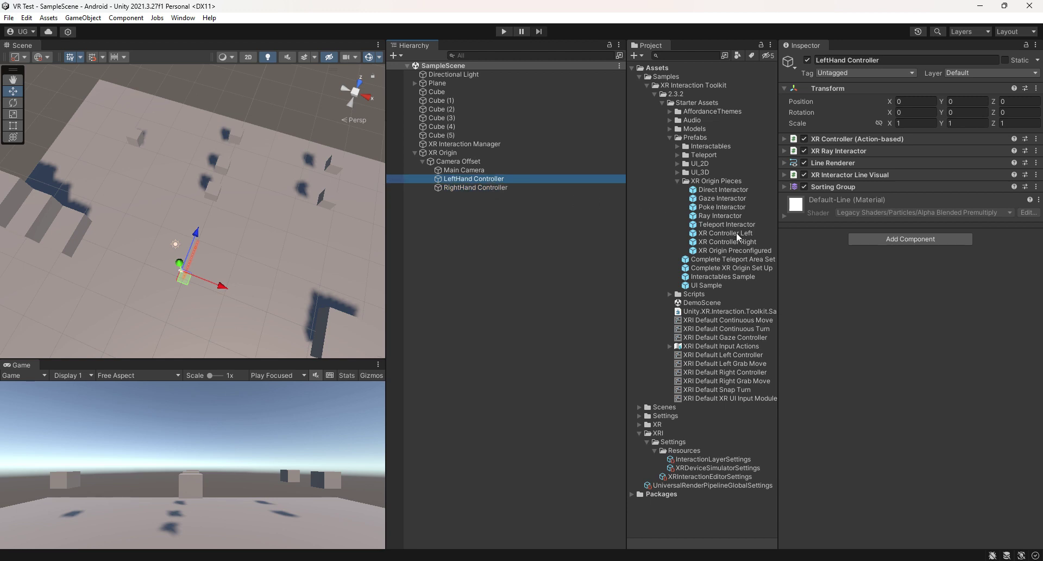
Nest the XR Controller Left and XR Controller Right prefabs under LeftHand and RightHand Controller
drag(736, 232, 516, 181)
click(491, 195)
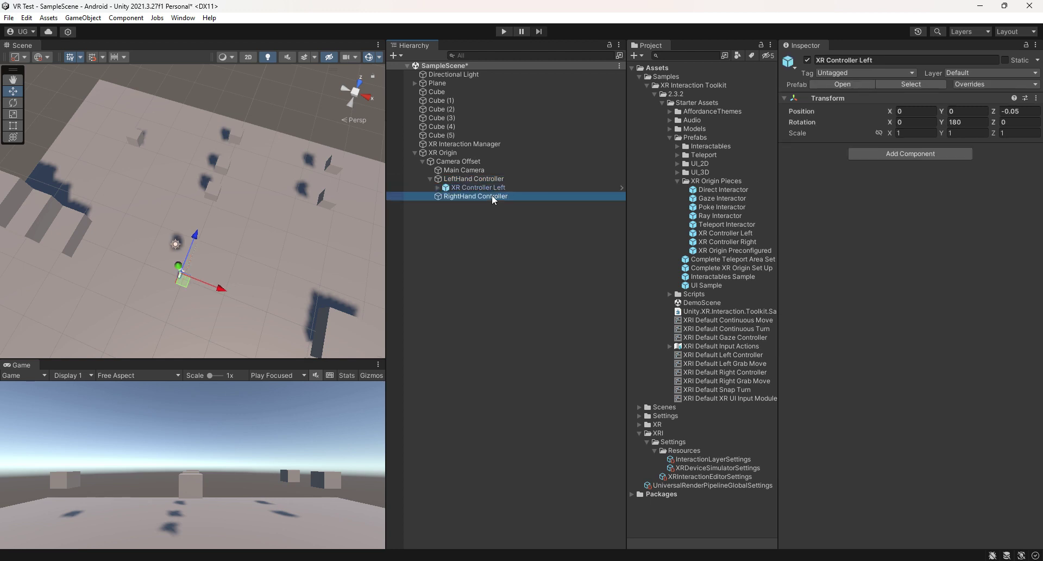
click(732, 241)
drag(733, 240, 510, 195)
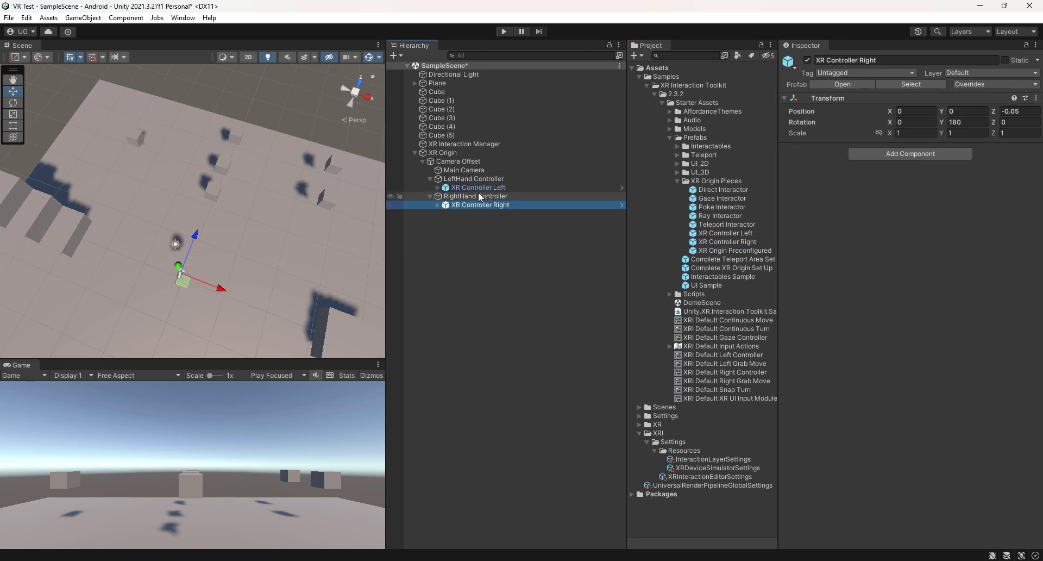
key(ctrl+z)
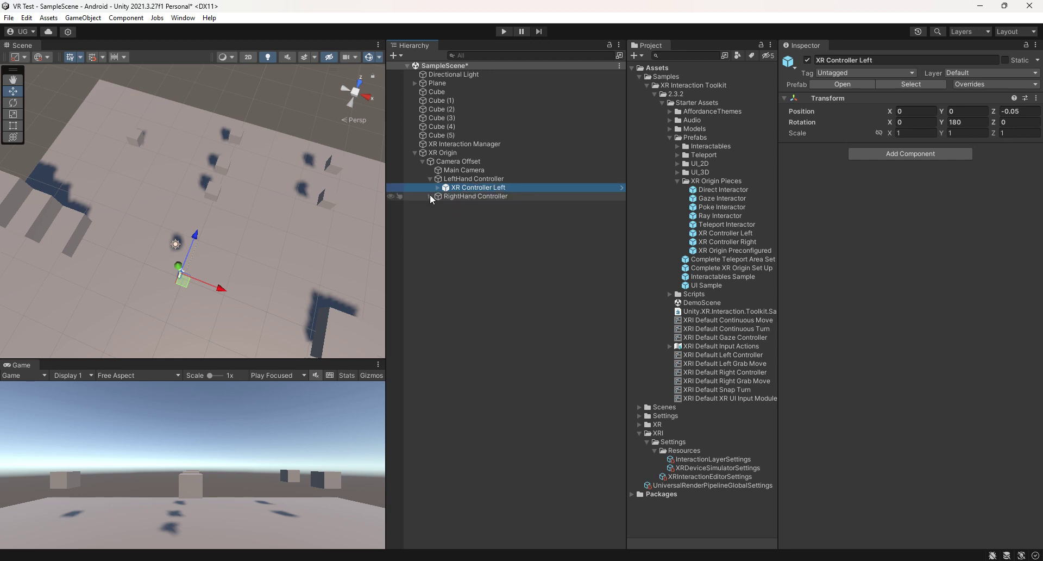
click(429, 178)
Apply the XRI Default Left Controller preset to the LeftHand Controller's XR Controller
click(468, 181)
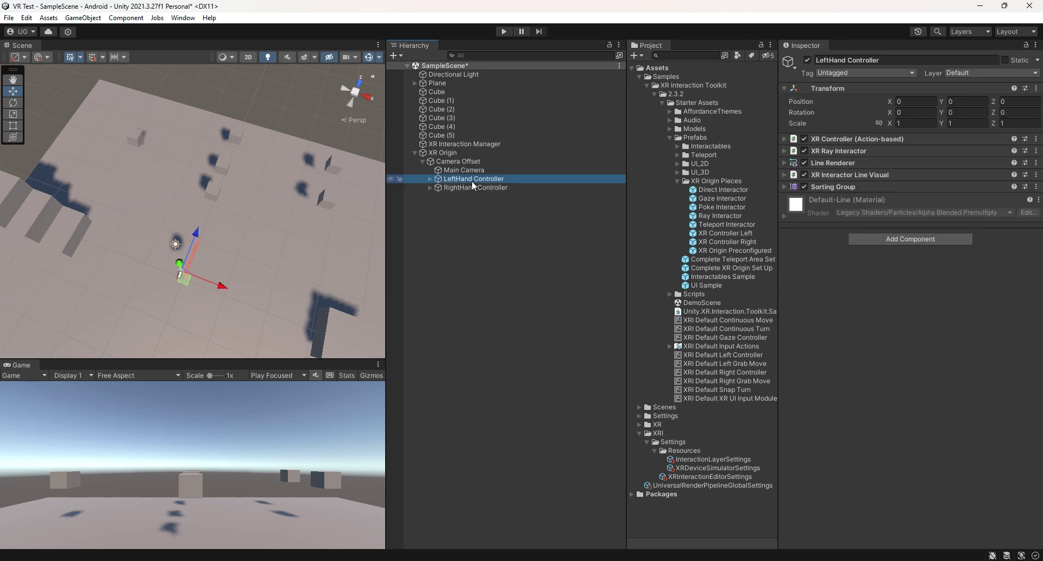
click(783, 139)
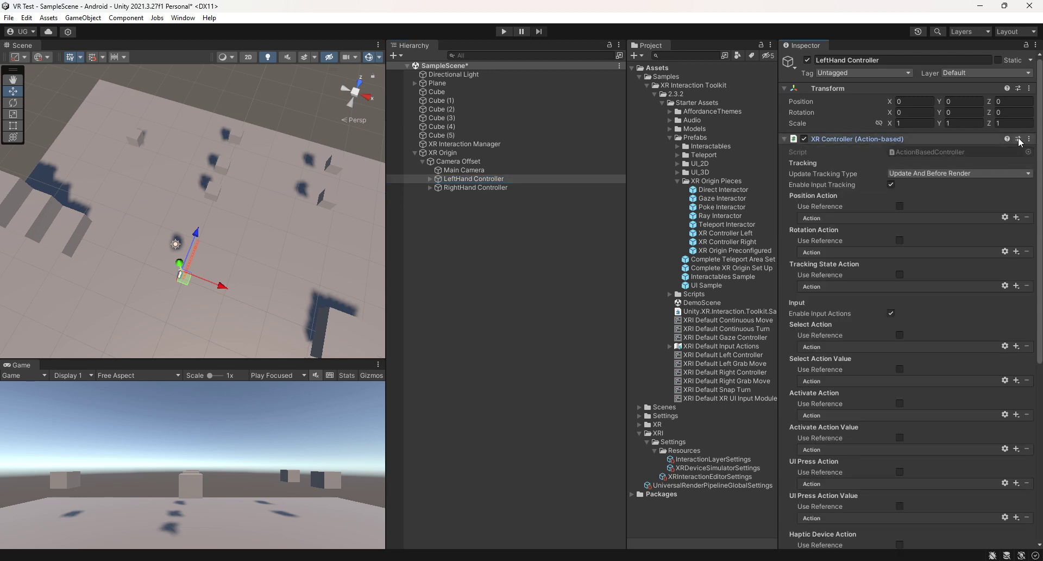
click(1018, 140)
double_click(1000, 170)
click(784, 138)
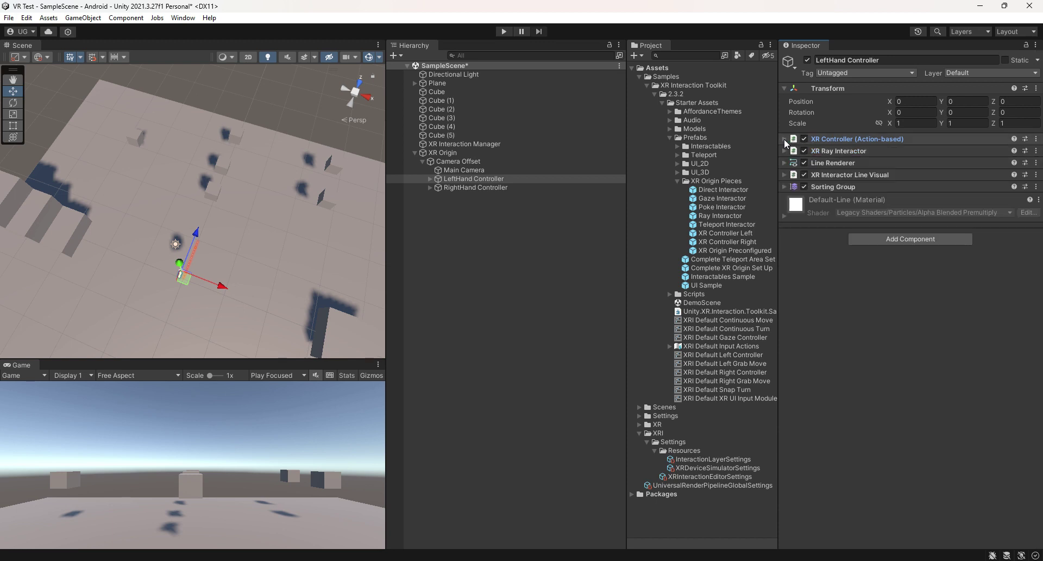
Restrict the left XR Ray Interactor's Interaction Layer Mask to Grab only
click(786, 151)
click(891, 186)
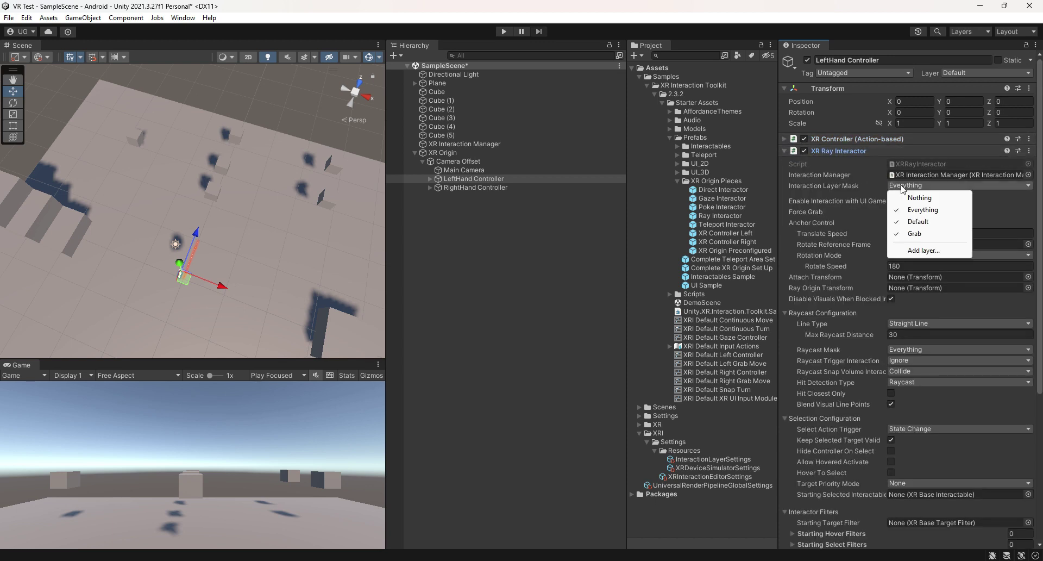
click(919, 198)
click(917, 186)
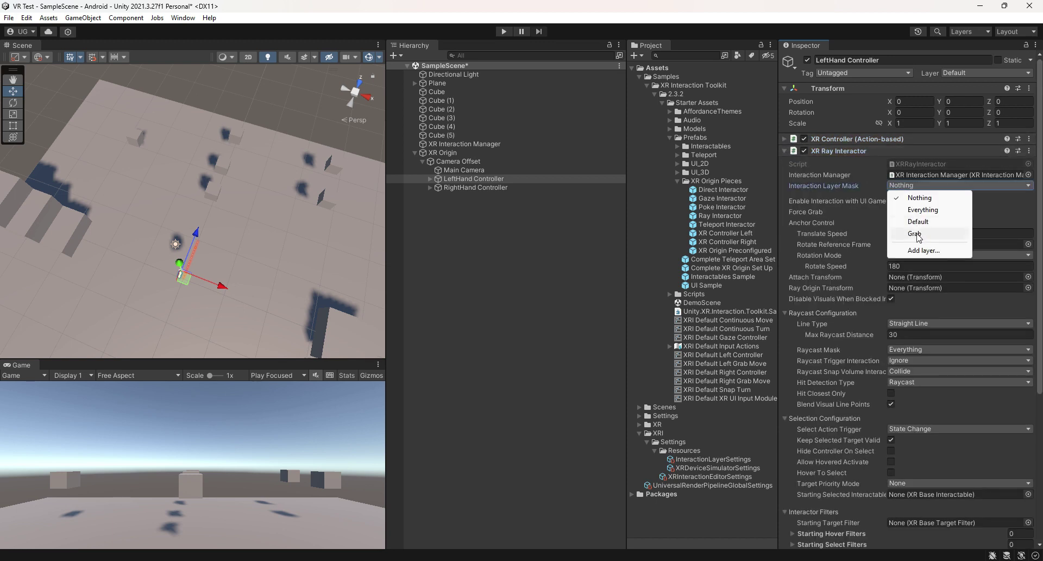
click(915, 234)
Enable On Select Entered haptics on the left ray with intensity 0.25 and duration 0.5
scroll(890, 179, down, 2)
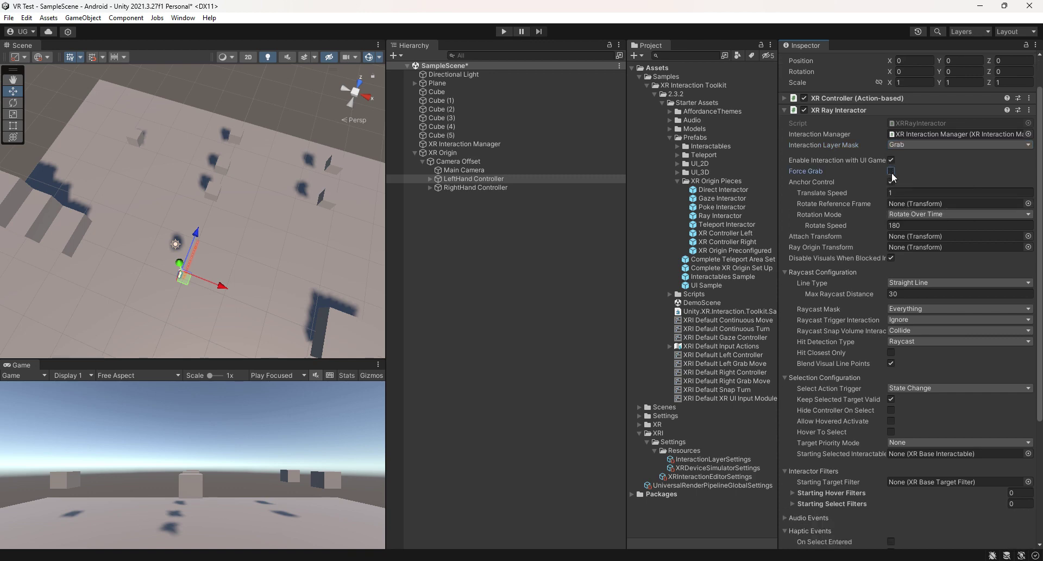
scroll(891, 180, down, 6)
click(891, 365)
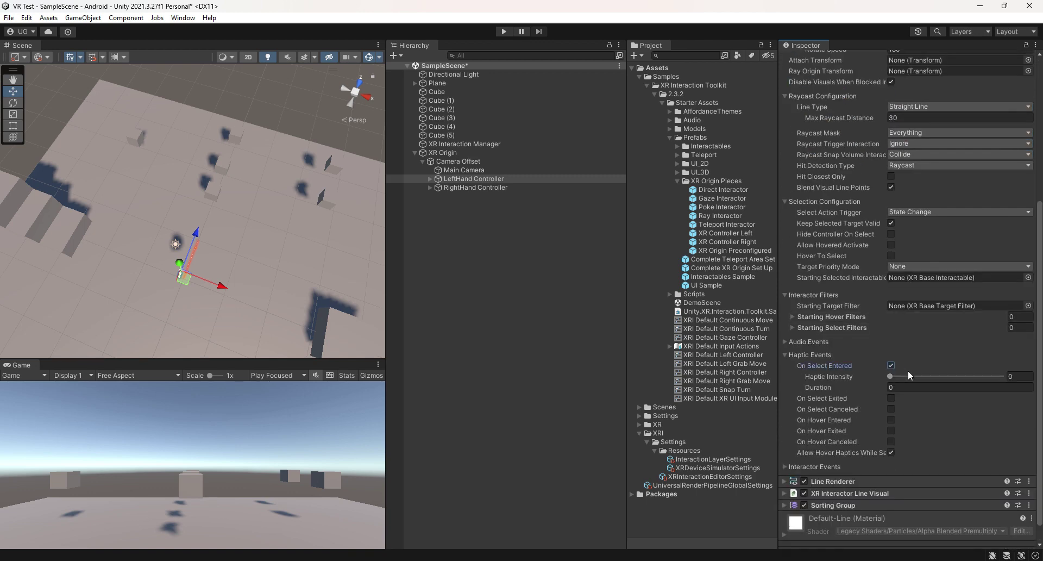
click(1017, 376)
text(.25)
click(913, 387)
text(0.5)
scroll(851, 252, up, 15)
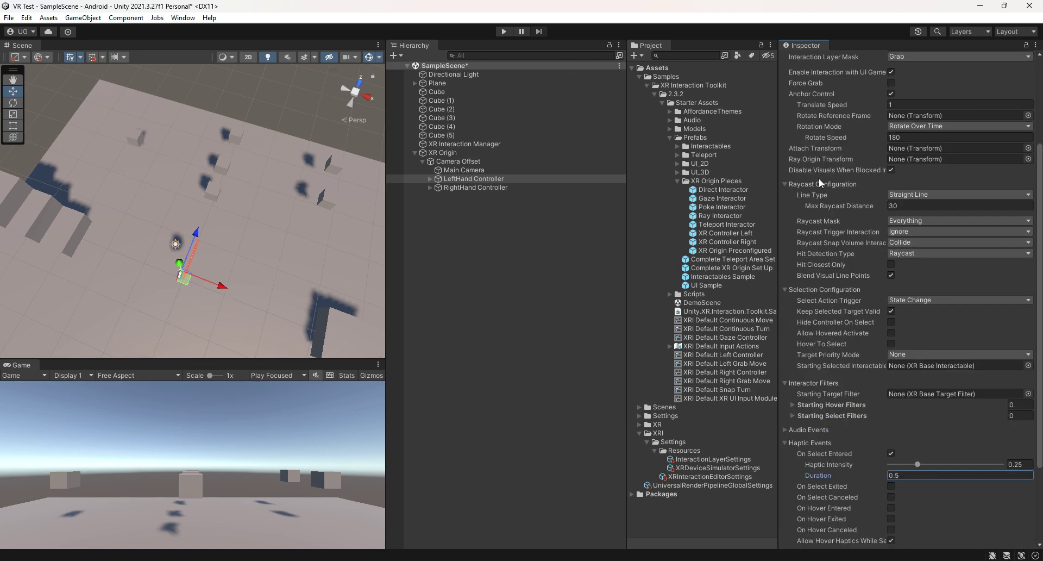
Review the left controller's Line Renderer and XR Interactor Line Visual settings, then collapse them
click(784, 139)
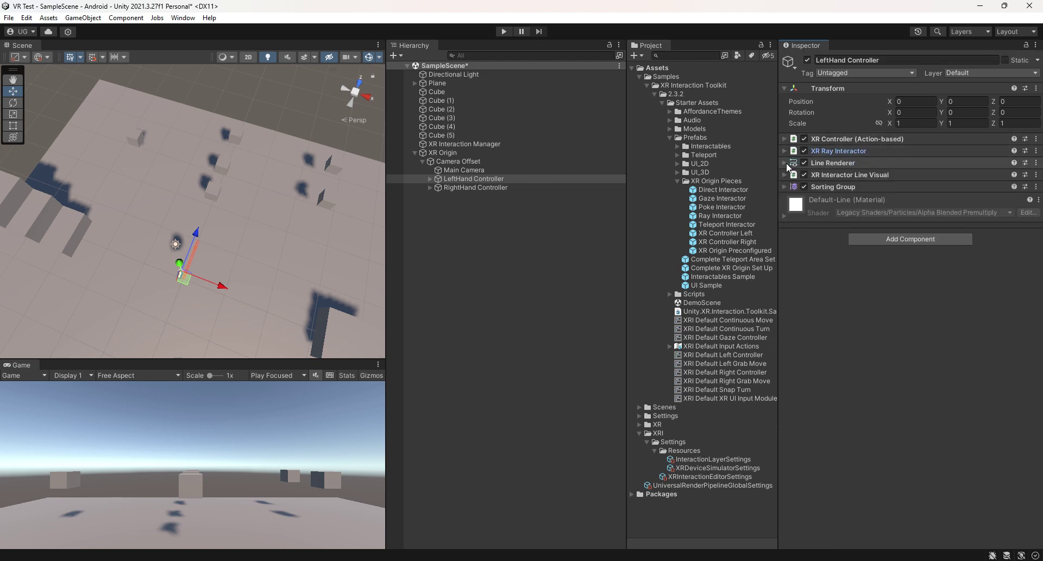
click(786, 163)
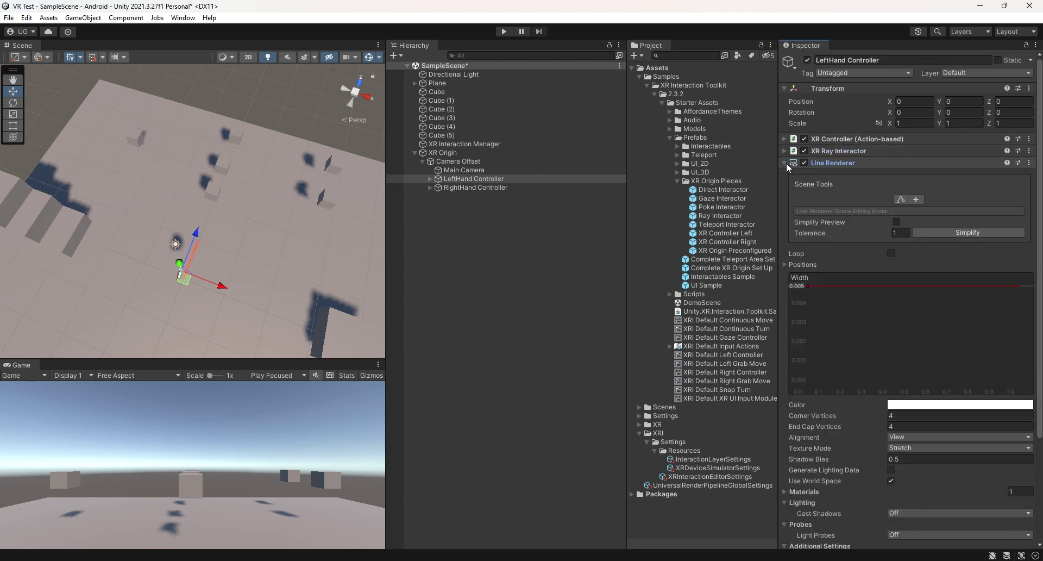
click(786, 162)
click(785, 174)
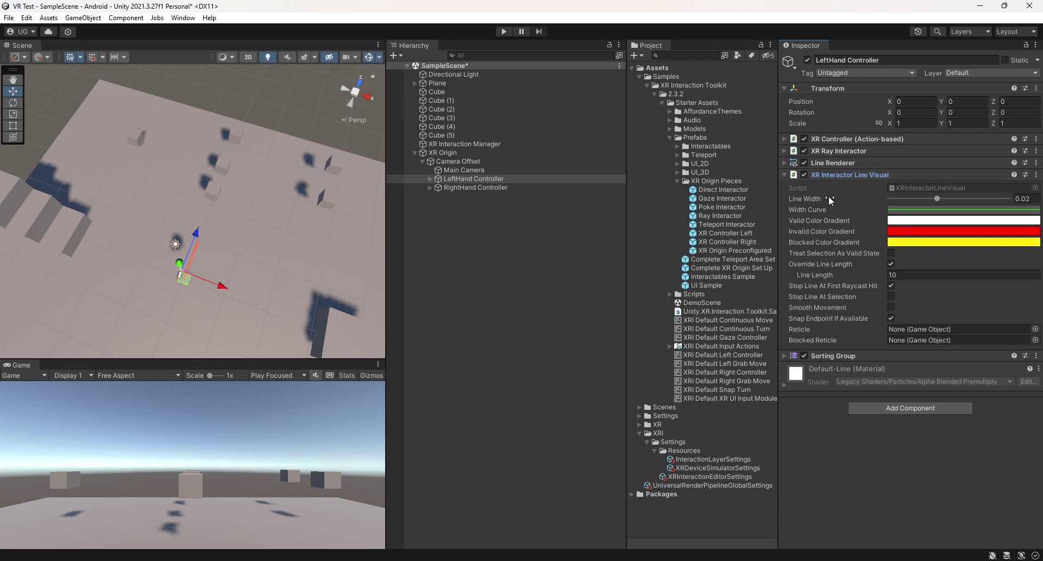
click(785, 175)
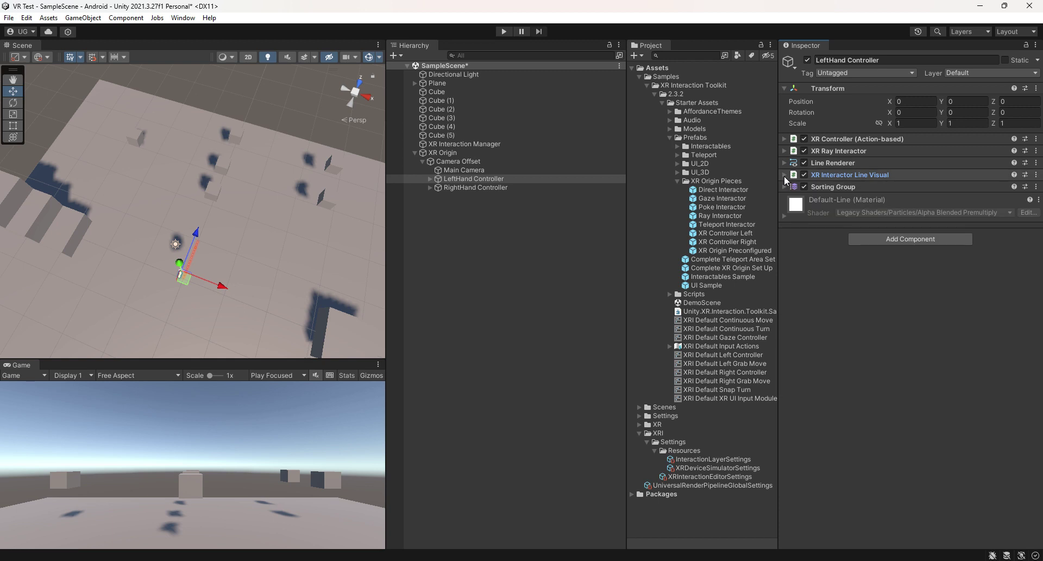
Apply the XRI Default Right Controller preset to RightHand Controller and remove its XR Interactor Line Visual
click(484, 186)
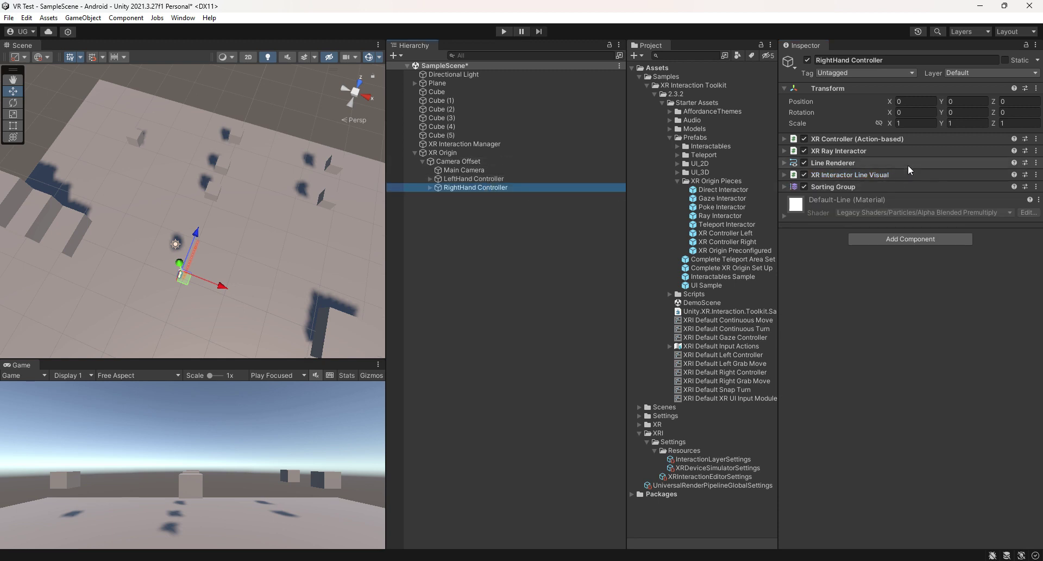
click(784, 139)
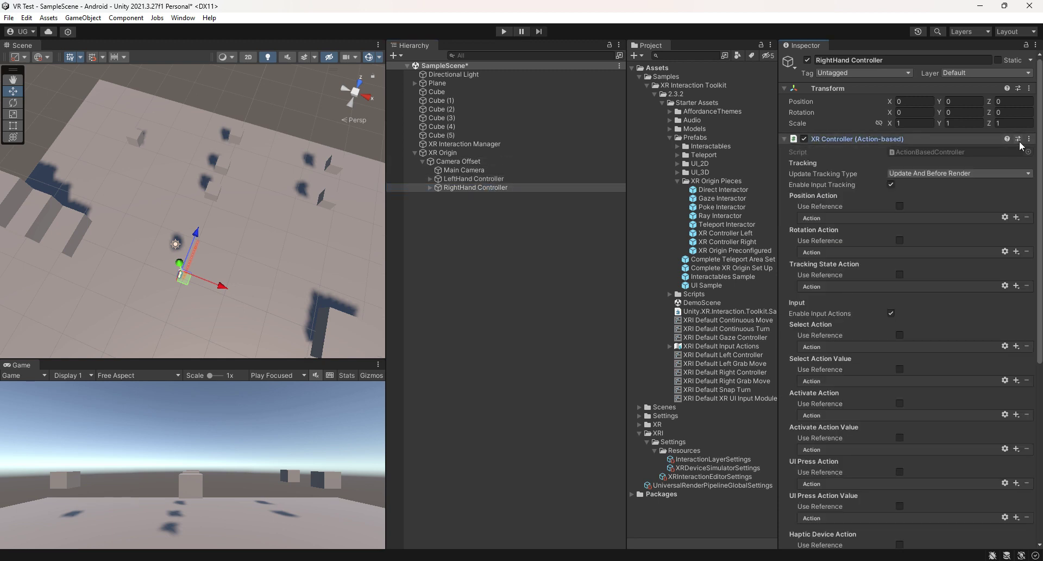
click(1017, 140)
double_click(993, 186)
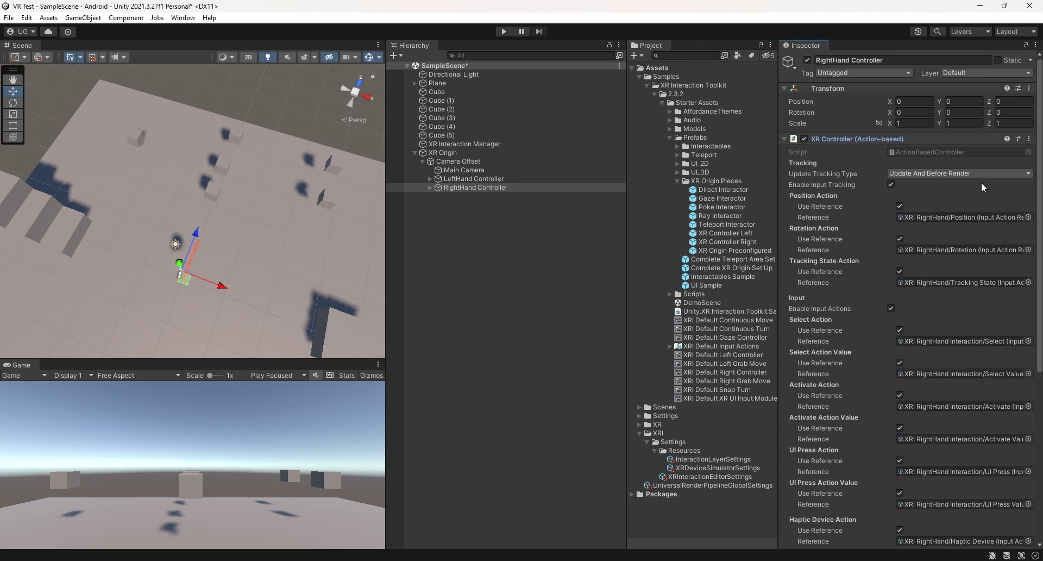
click(784, 138)
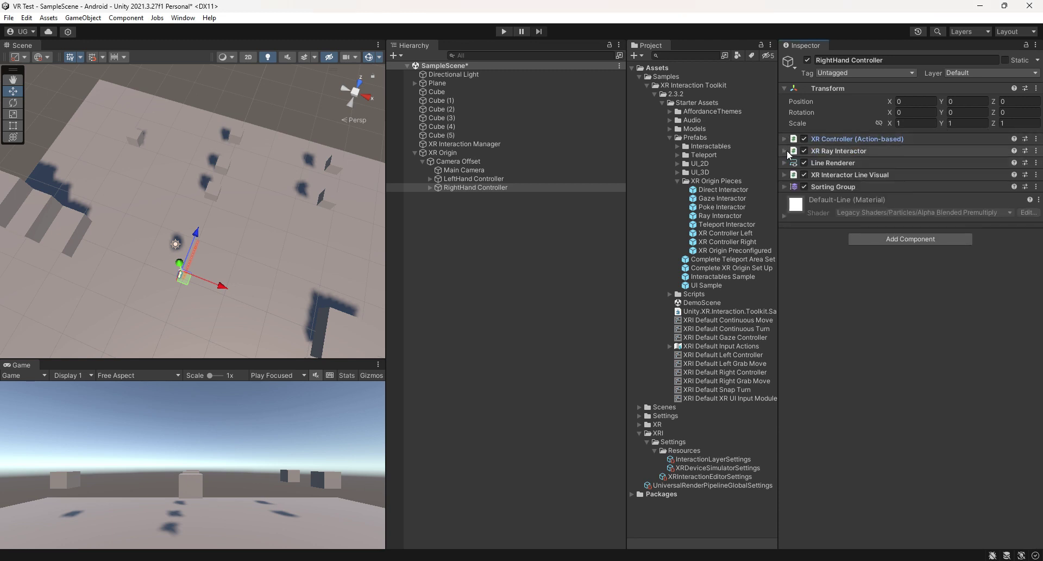
click(1037, 177)
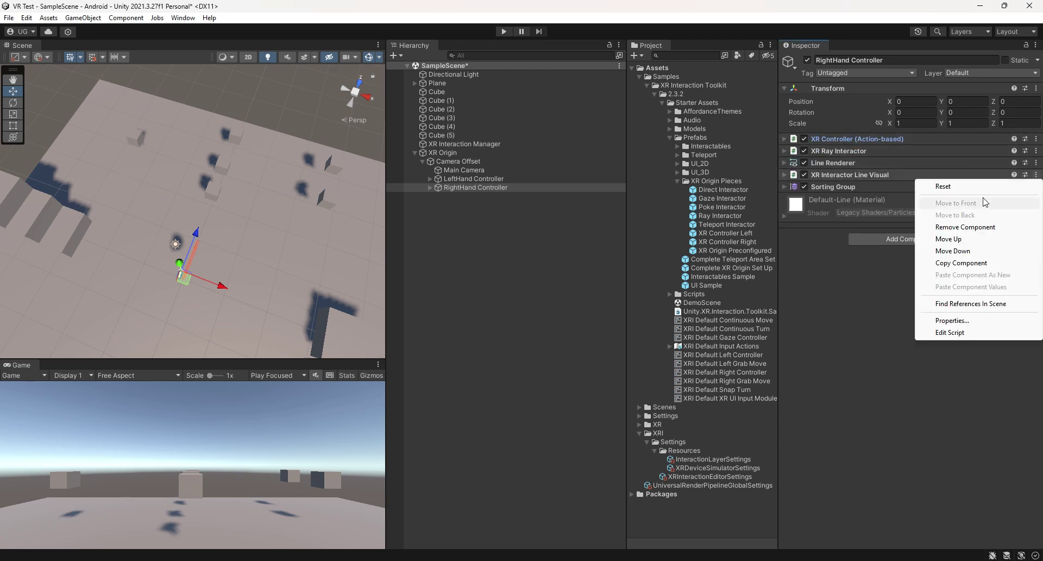
click(962, 228)
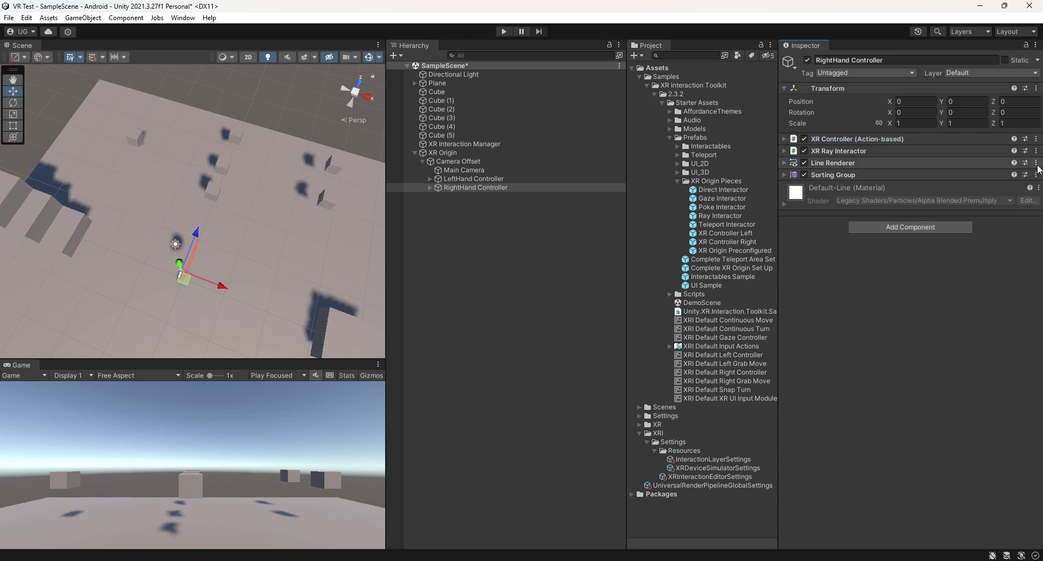
Remove the Line Renderer and XR Ray Interactor components from the RightHand Controller
click(1037, 163)
click(962, 214)
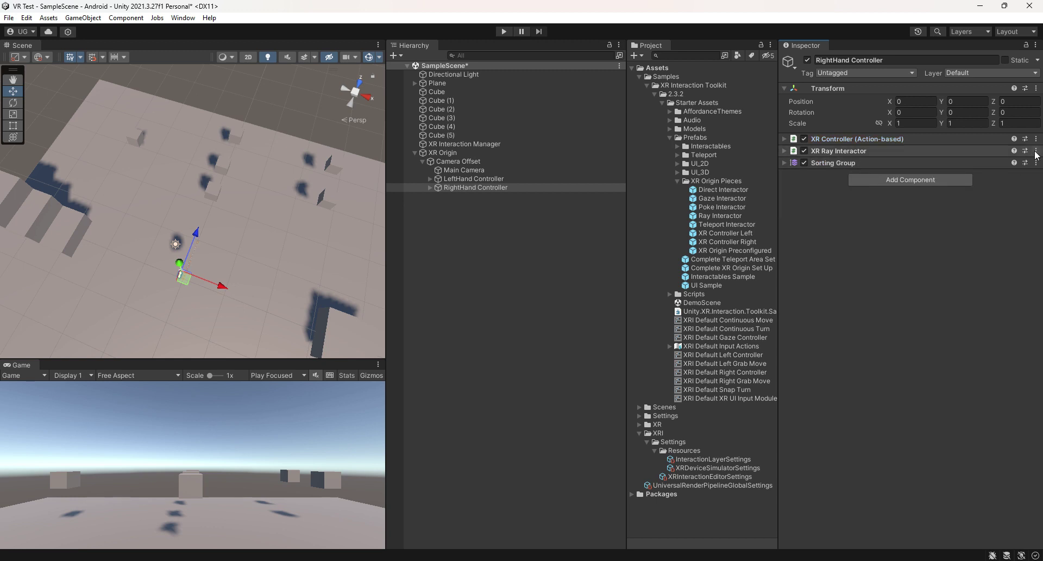
click(1036, 151)
click(966, 203)
Add an XR Direct Interactor with its Interaction Layer Mask set to Grab only
click(894, 169)
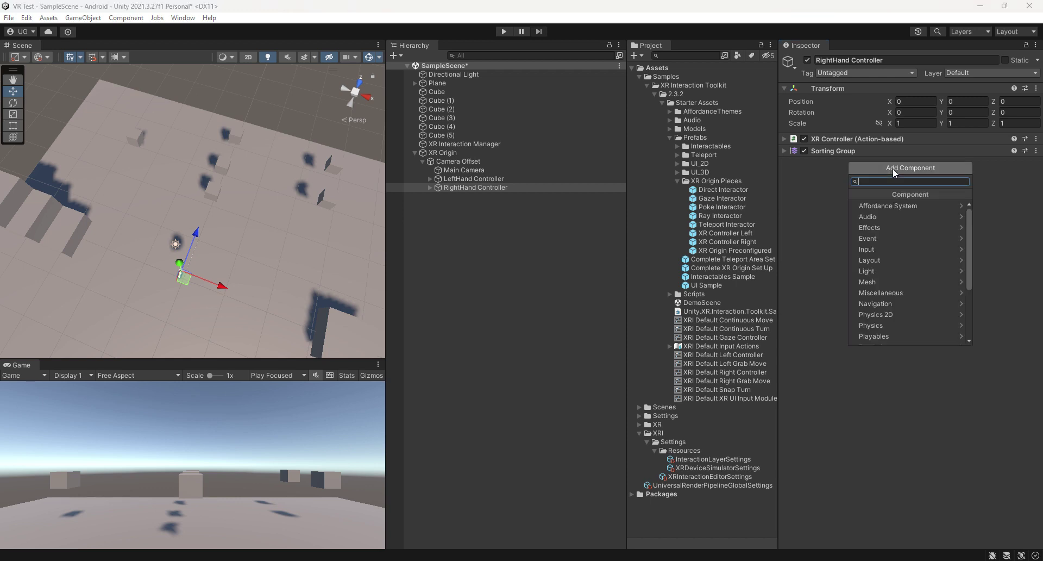
text(dire)
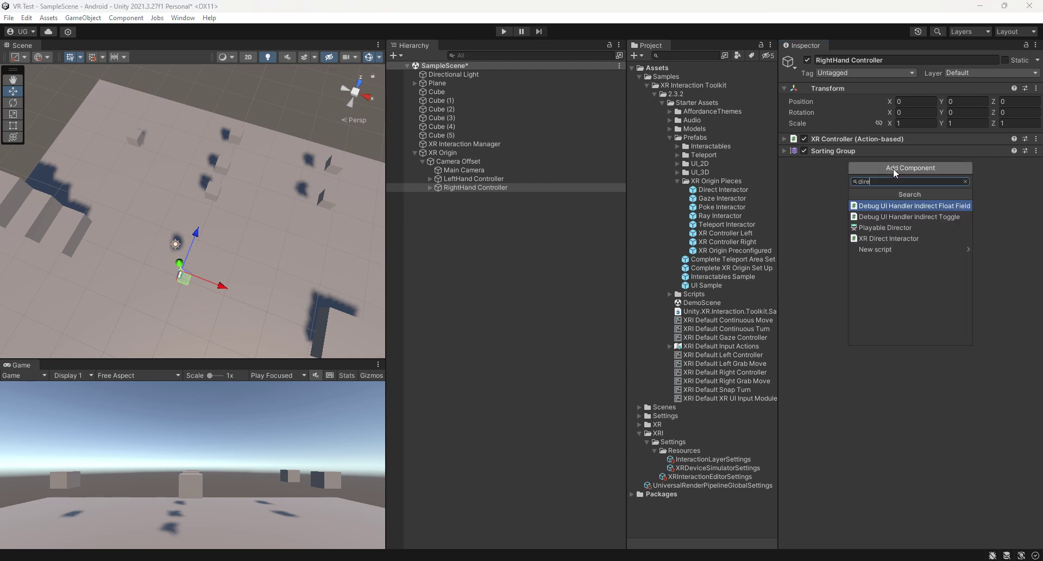
click(899, 239)
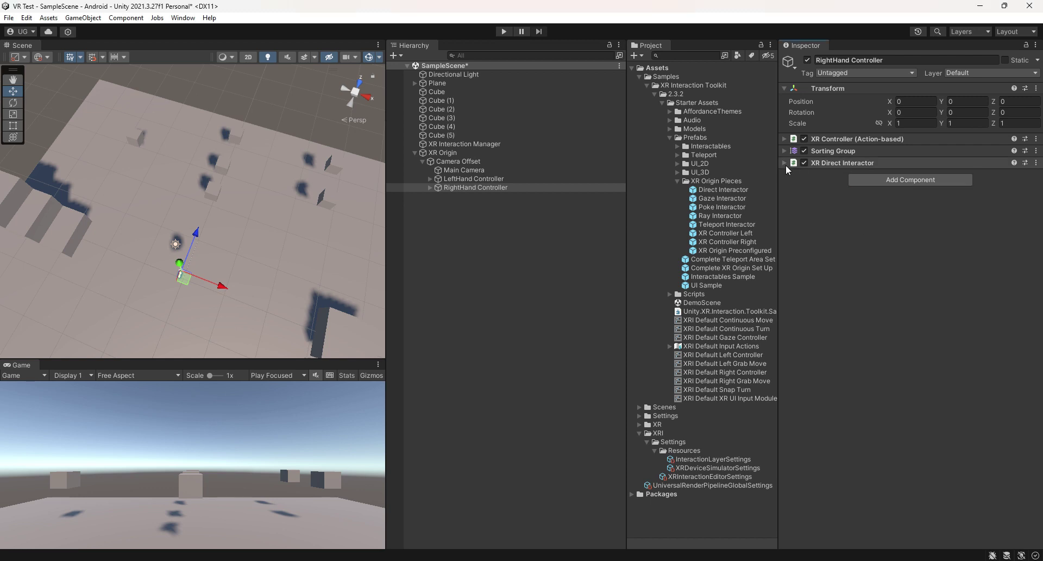
click(903, 197)
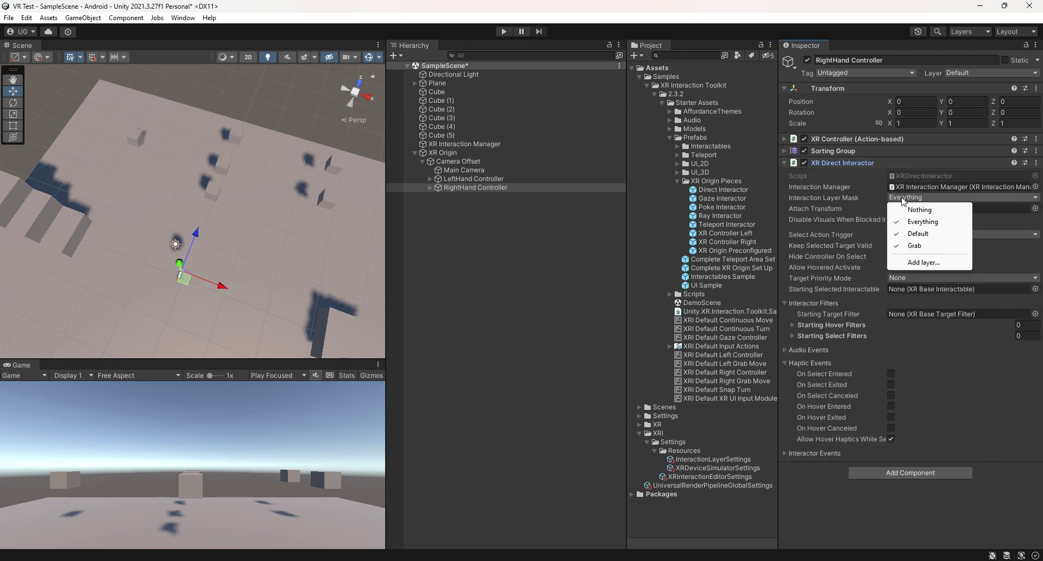
click(920, 210)
click(912, 197)
click(922, 245)
Enable On Select Entered haptics on the direct interactor with intensity 0.25 and duration 0.5
click(891, 373)
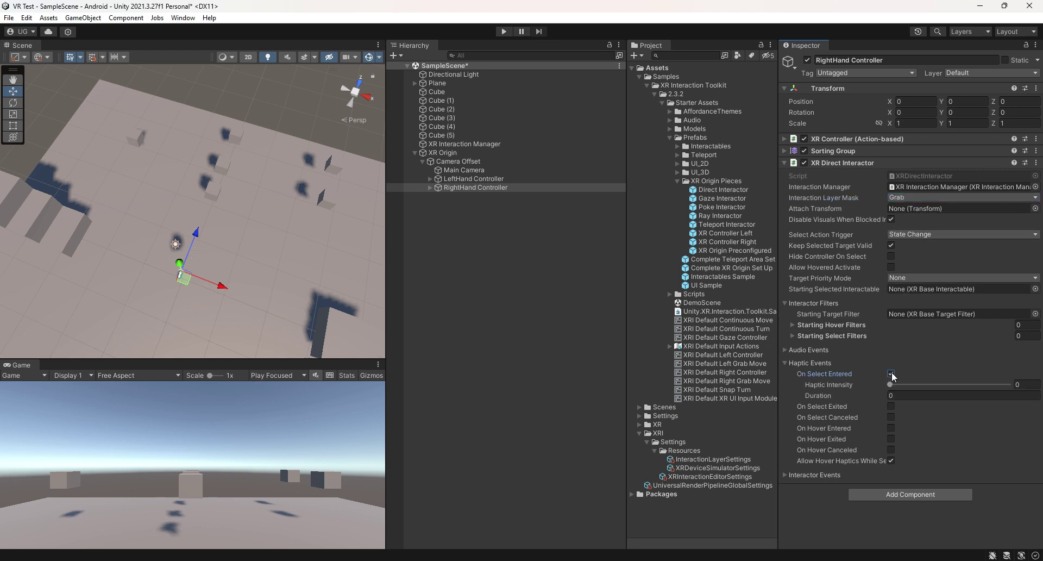
click(1022, 384)
text(0.25)
key(Tab)
text(5.)
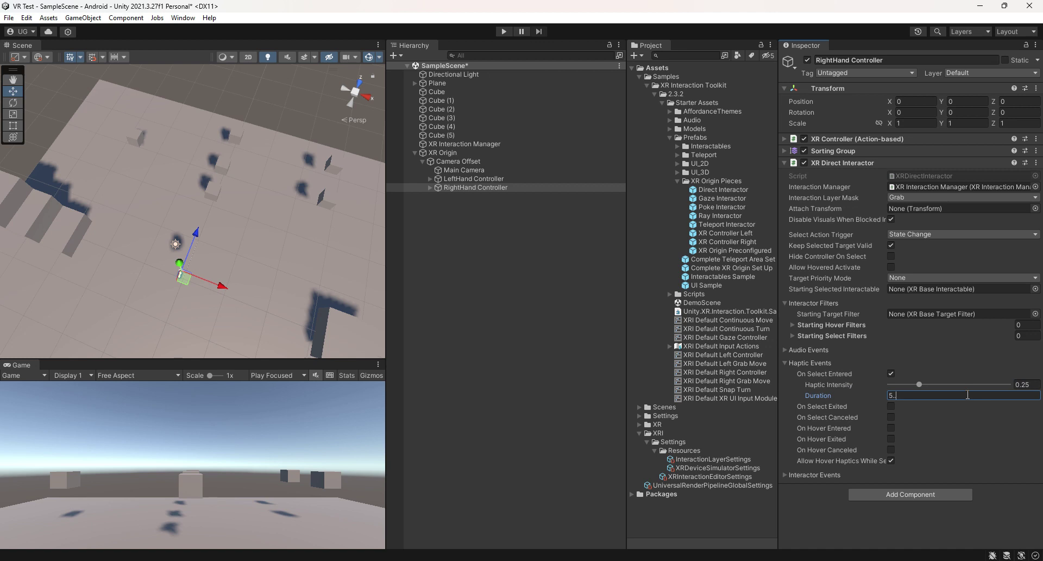
key(BackSpace)
key(BackSpace)
text(.5)
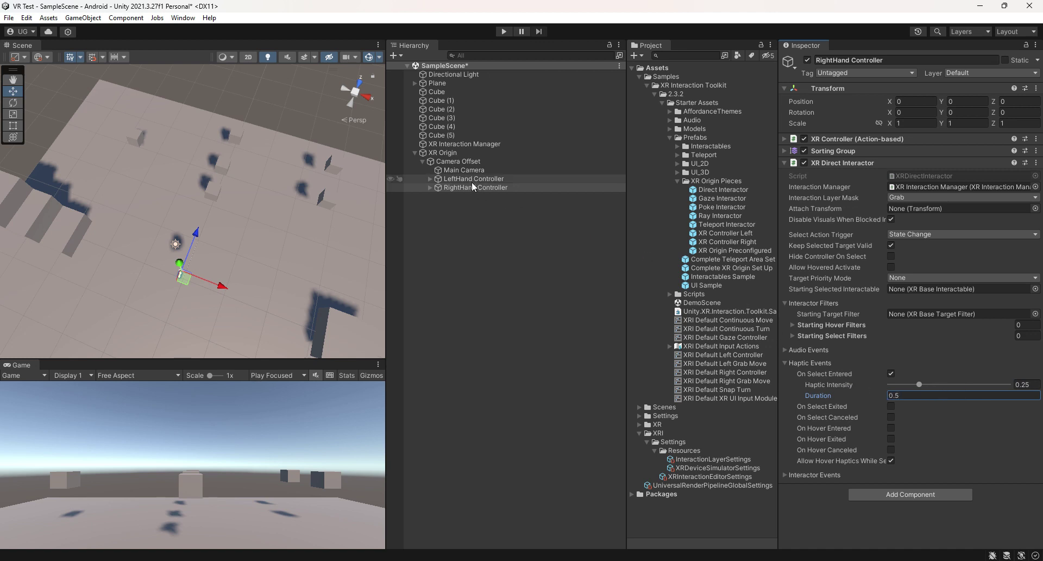
click(781, 161)
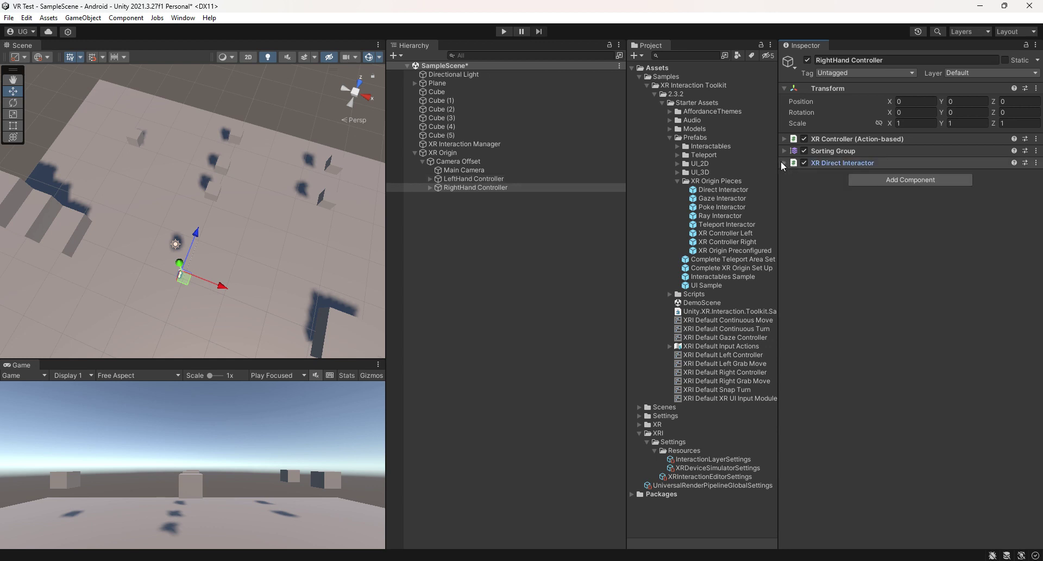
Add a trigger Capsule Collider to the RightHand Controller with radius 0.1 and height 0.1
click(911, 180)
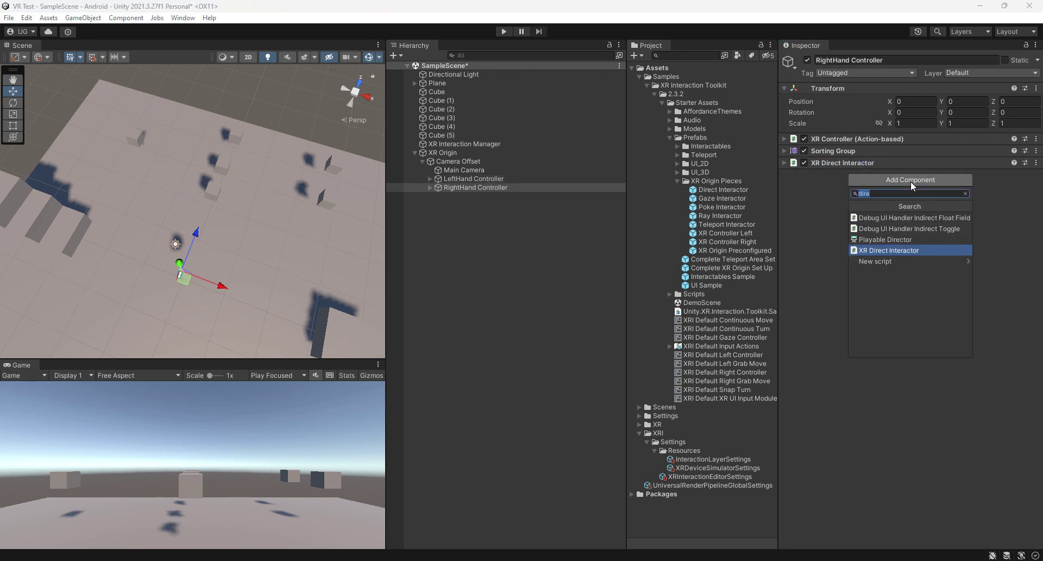
text(cap)
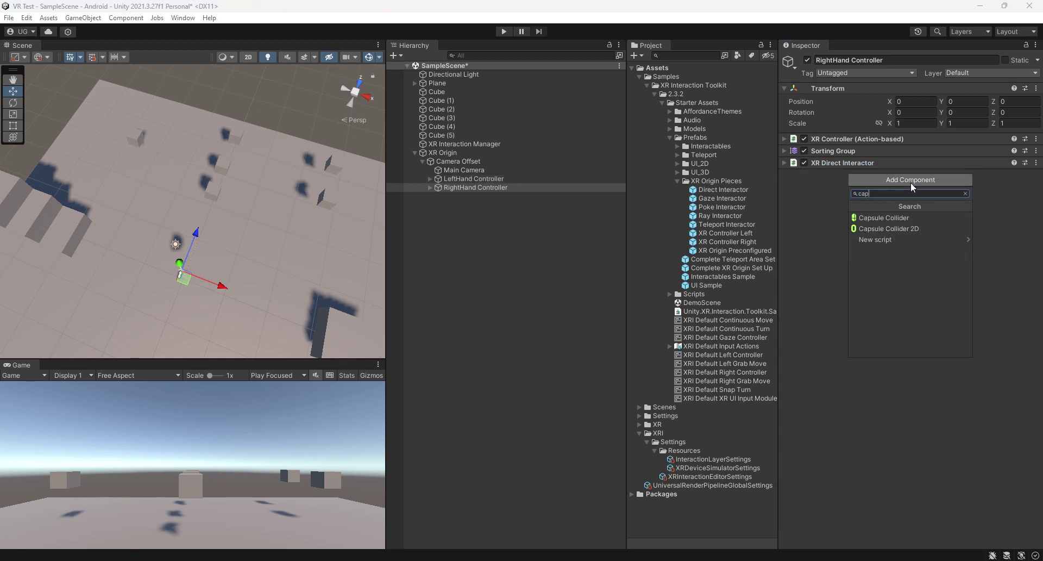
click(910, 217)
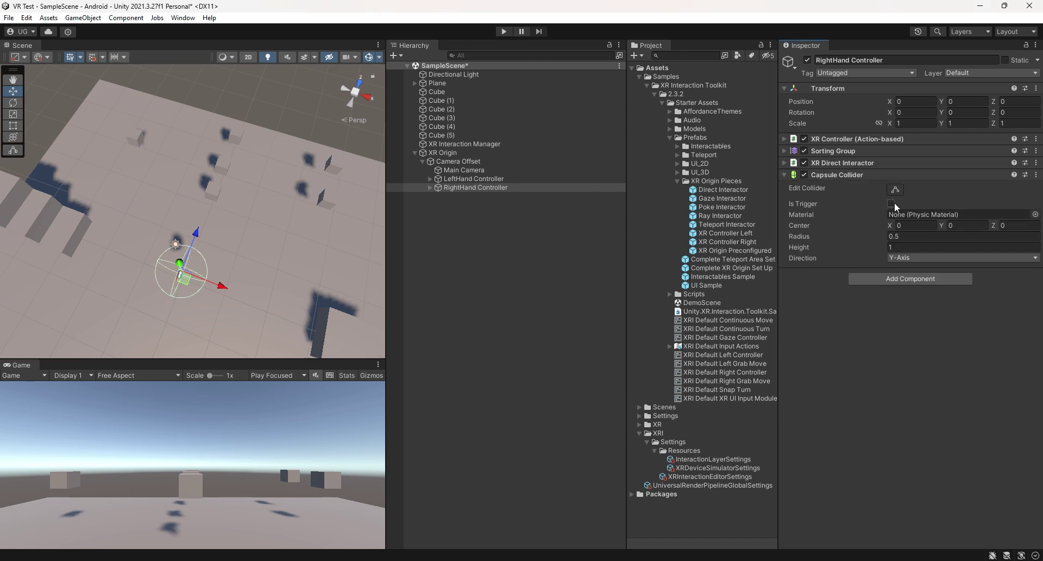
key(f)
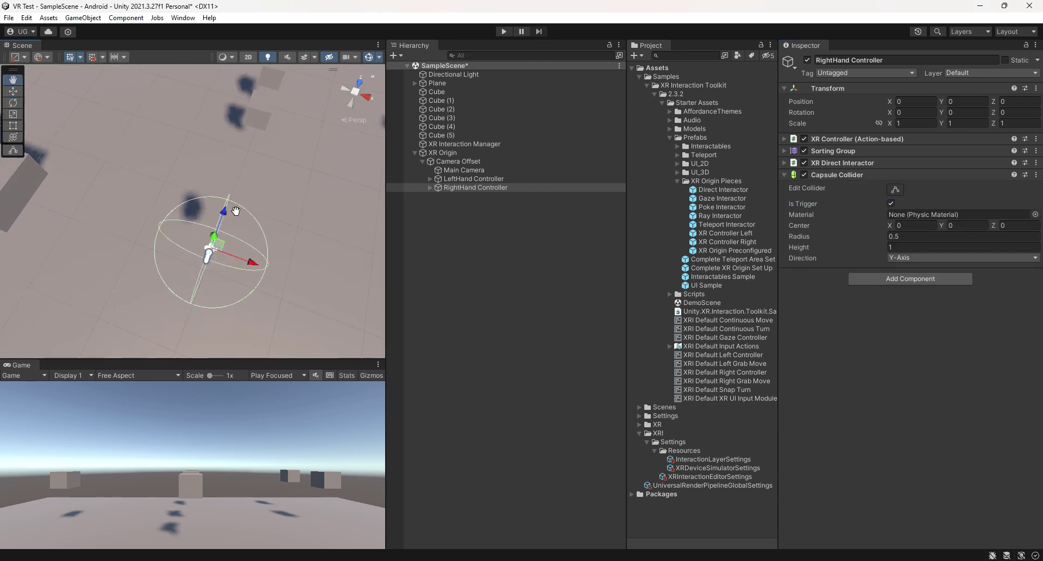
click(911, 237)
text(.1)
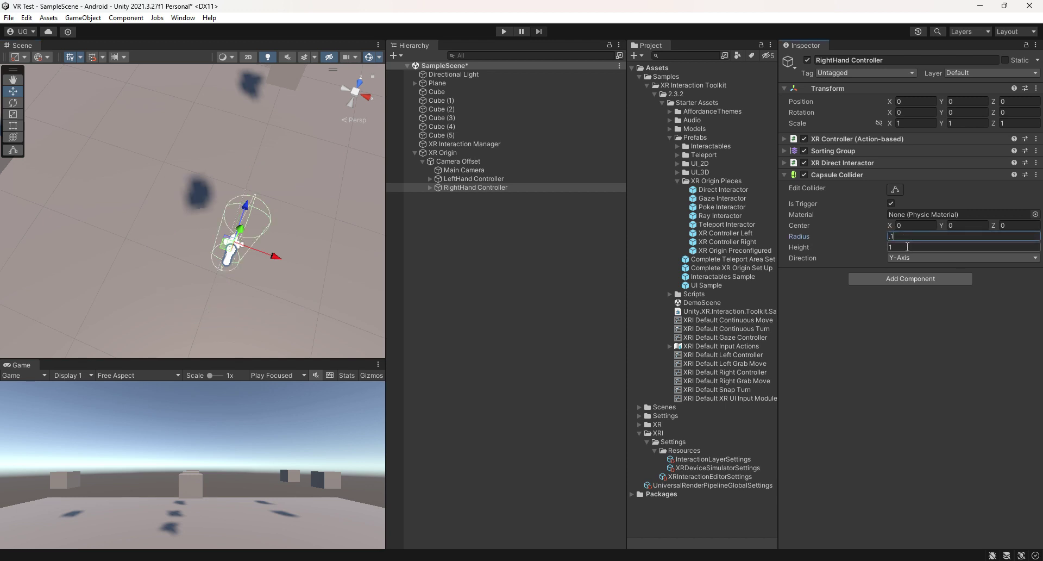
click(907, 247)
text(.1f)
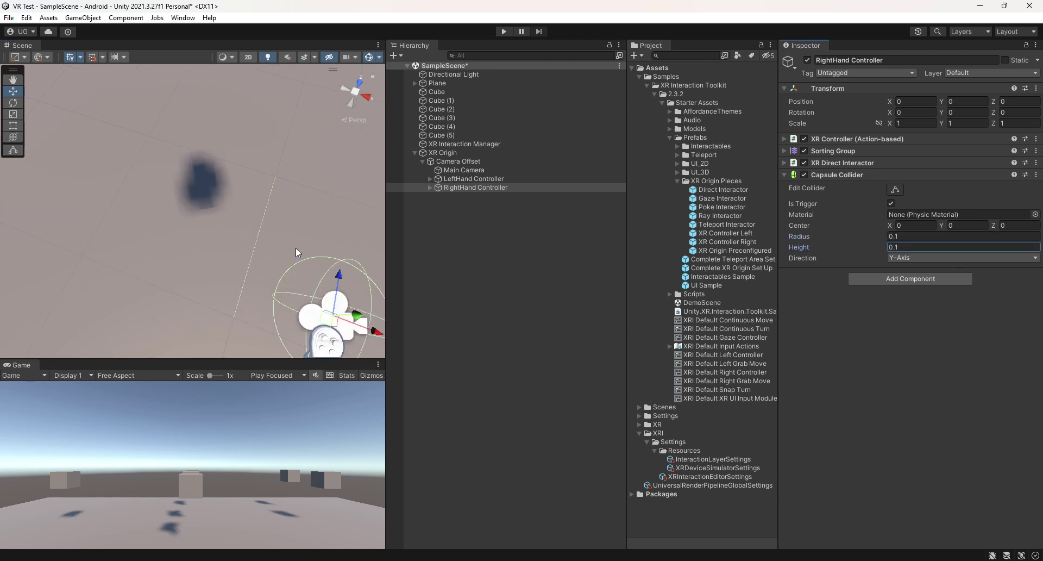
scroll(256, 223, down, 5)
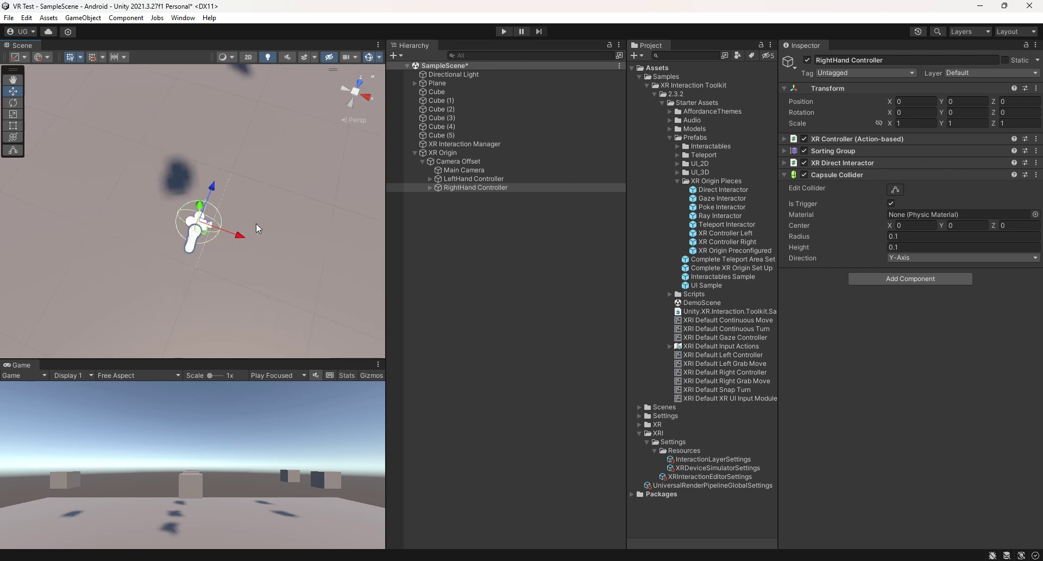
Move both hand controllers forward together to Z 0.329
click(787, 175)
click(474, 180)
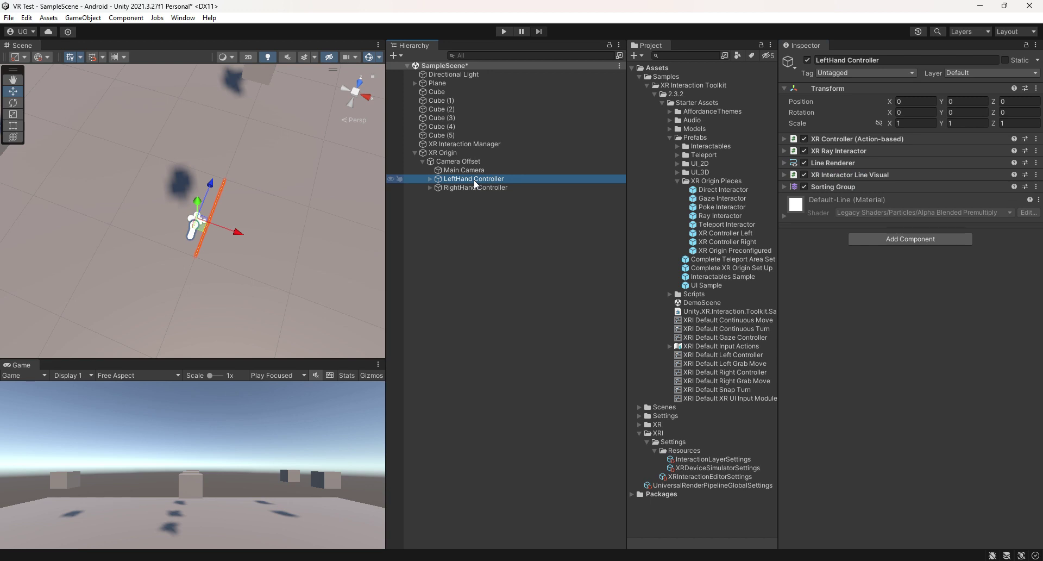
shift+click(470, 187)
middle_drag(253, 186, 260, 208)
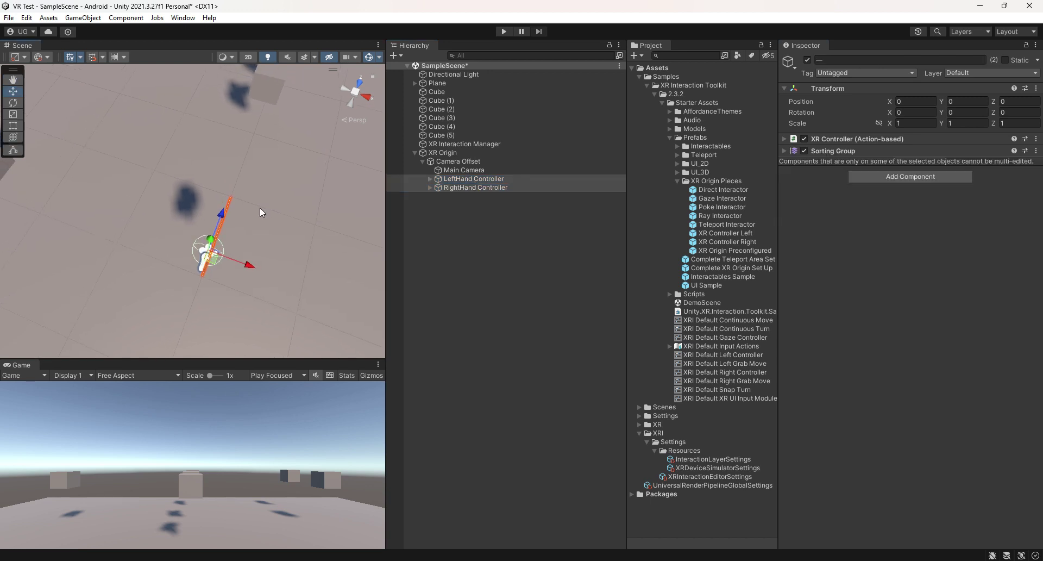
drag(222, 219, 236, 173)
Spread the hands sideways, LeftHand Controller to X -0.091 and RightHand Controller to X 0.122
click(461, 179)
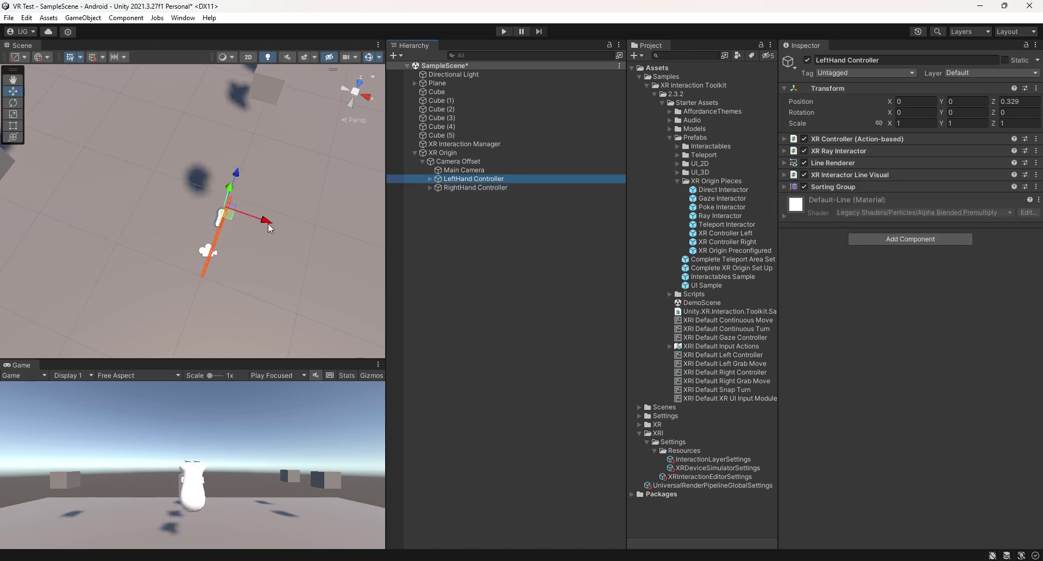
mouse_move(267, 223)
mouse_down()
mouse_move(252, 223)
mouse_move(282, 224)
mouse_up()
click(454, 188)
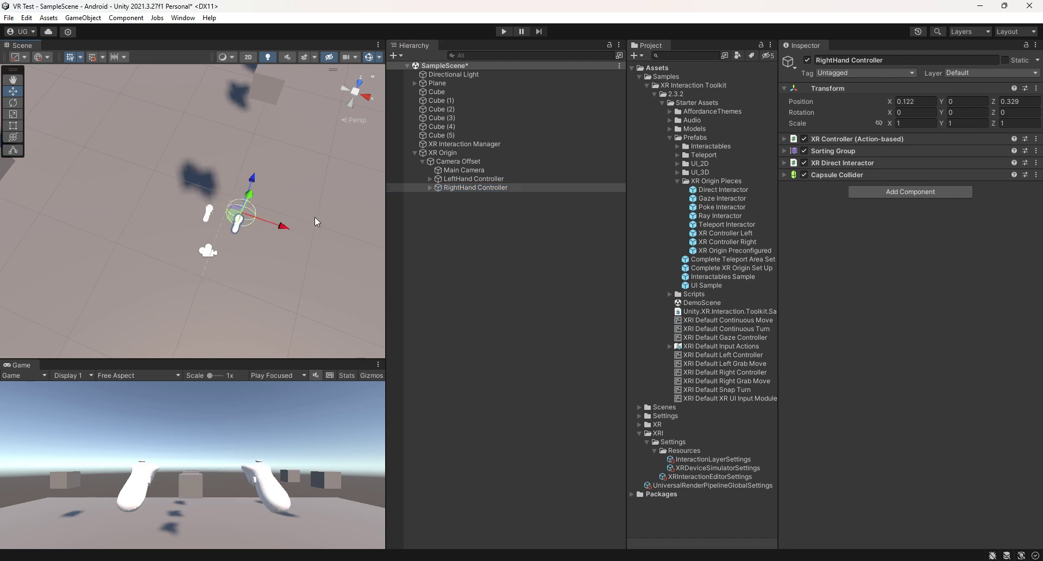
alt+drag(303, 181, 252, 220)
Move Cube (5) close to the hands, to Z 0.45
scroll(252, 219, down, 2)
click(435, 135)
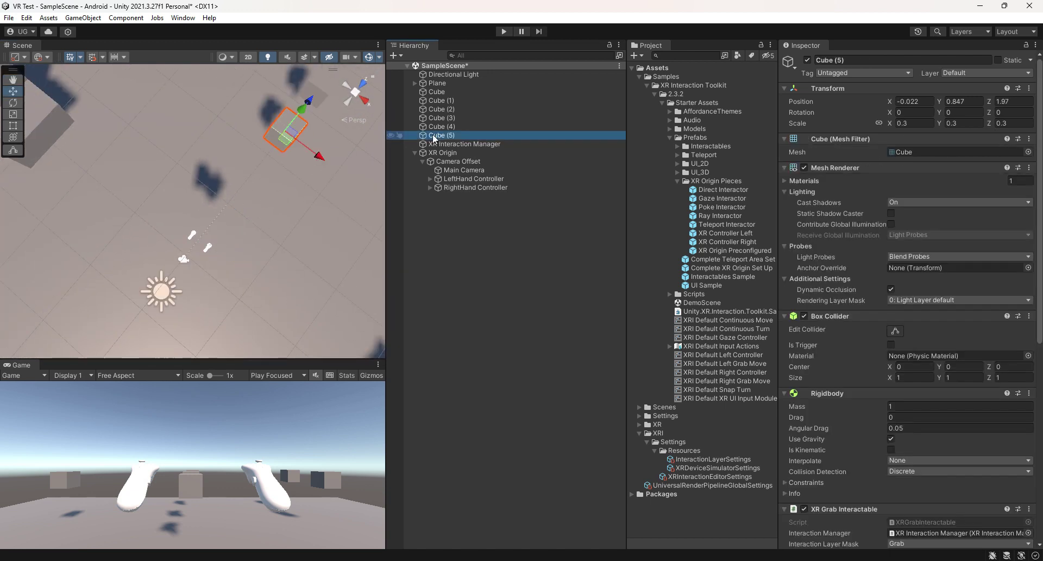
middle_drag(320, 132, 301, 169)
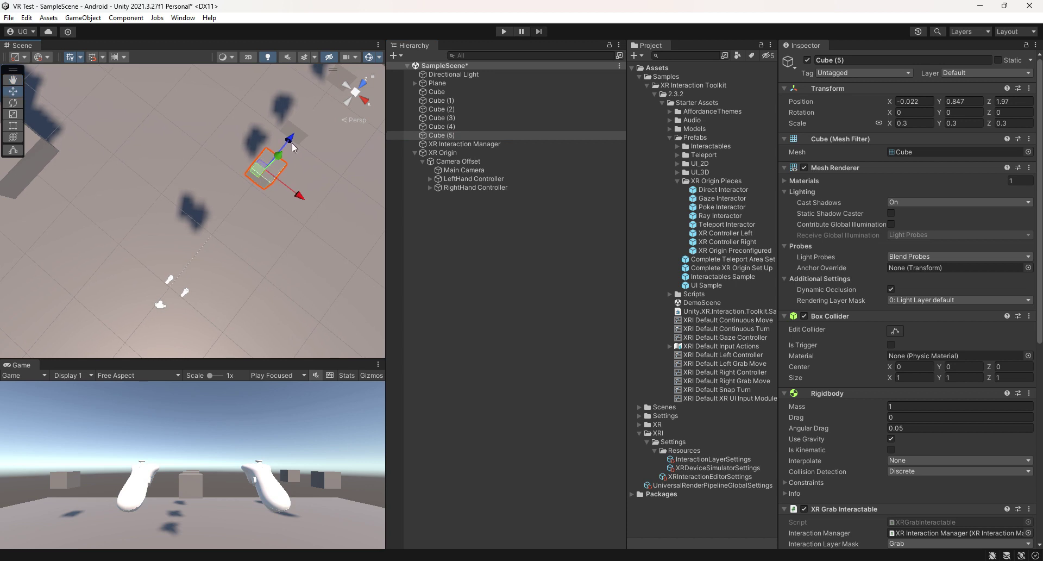
drag(293, 148, 201, 226)
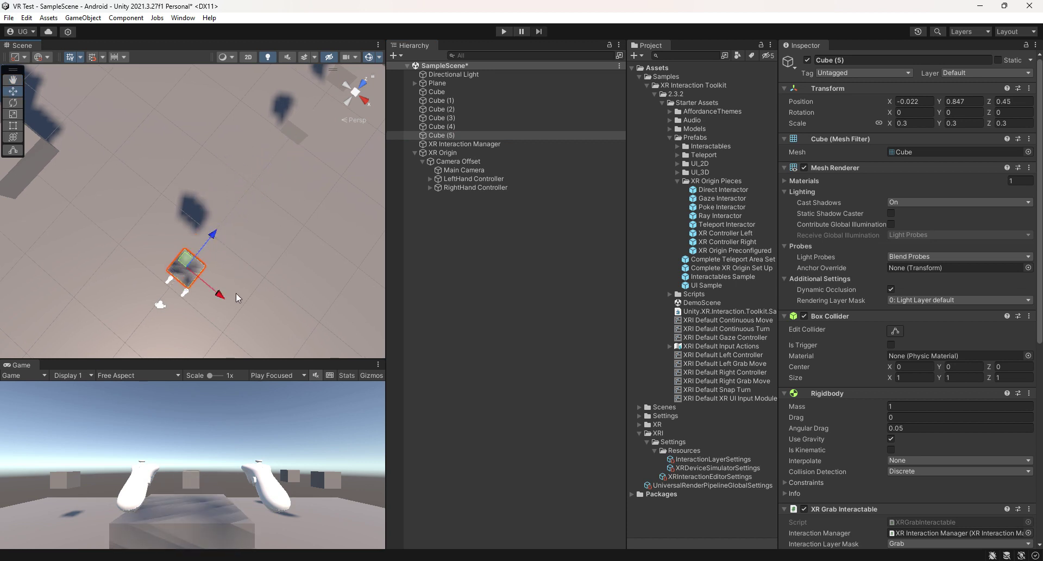
drag(230, 295, 194, 276)
Move Cube (3) close to the hands, to X 0.557 and Z 0.478
click(441, 126)
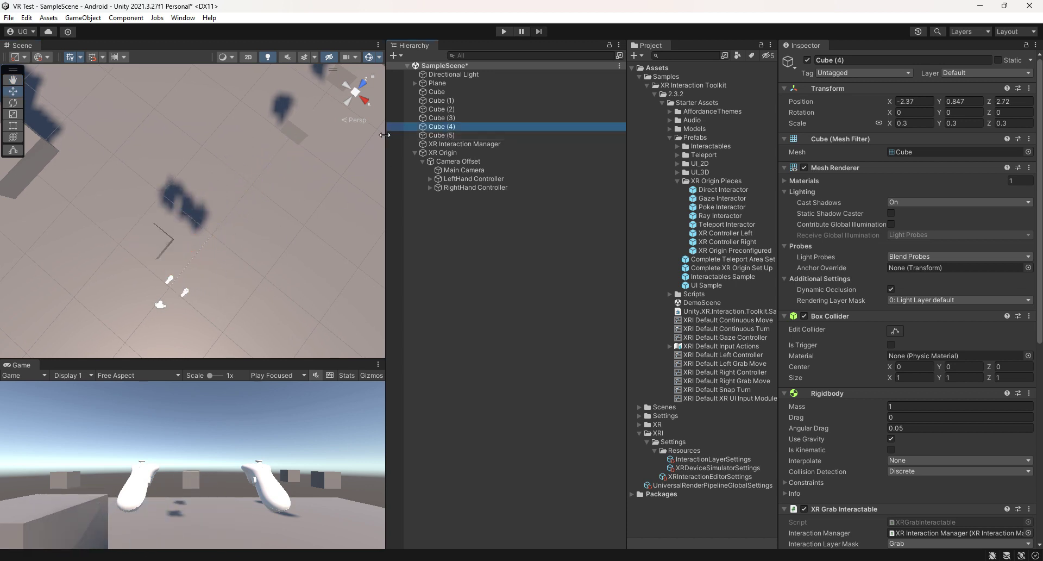
click(304, 134)
alt+drag(329, 133, 308, 165)
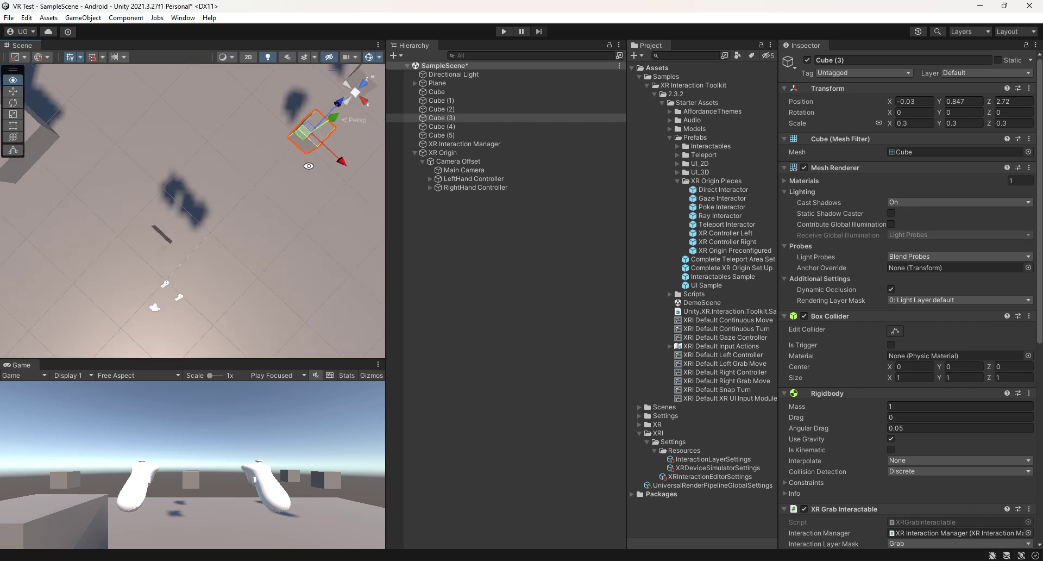
alt+drag(246, 170, 289, 171)
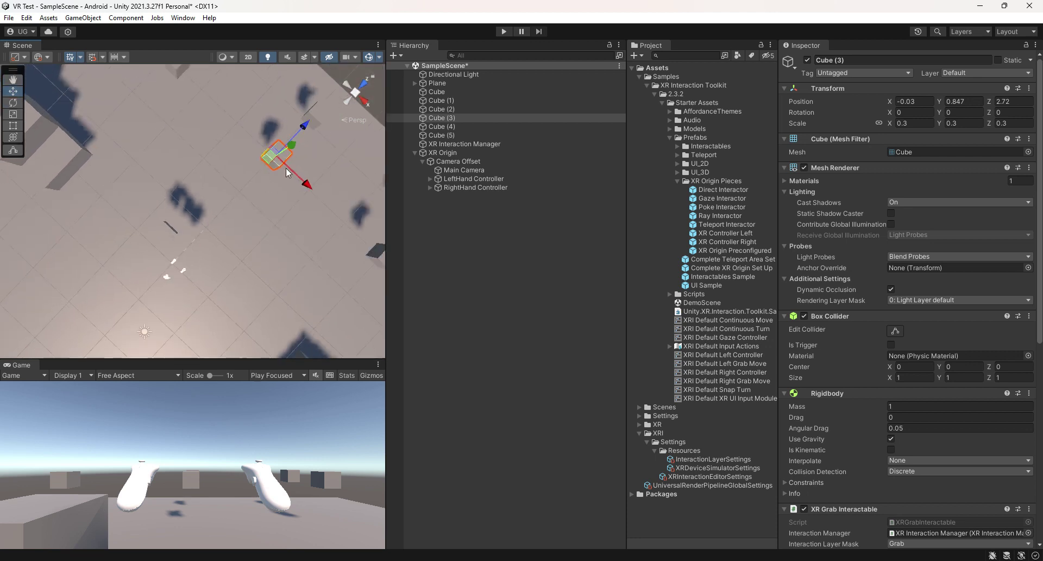
drag(300, 124, 227, 318)
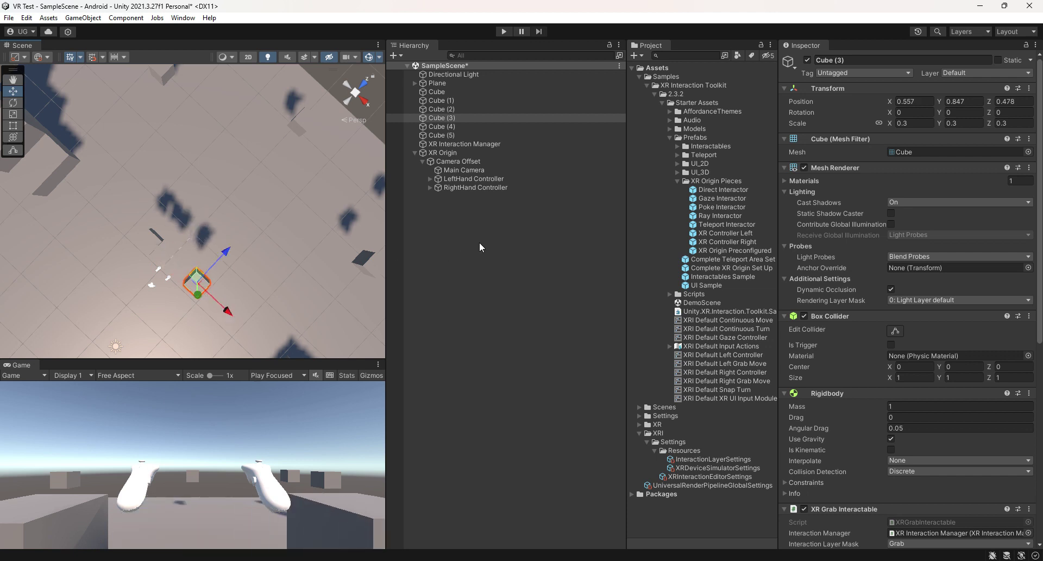
Collapse the XR Origin hierarchy, deselect Cube (3), and save the scene
click(413, 151)
click(415, 153)
click(480, 172)
key(ctrl+s)
Build and run the app on the Oculus Quest 3 from Build Settings
click(9, 18)
click(44, 152)
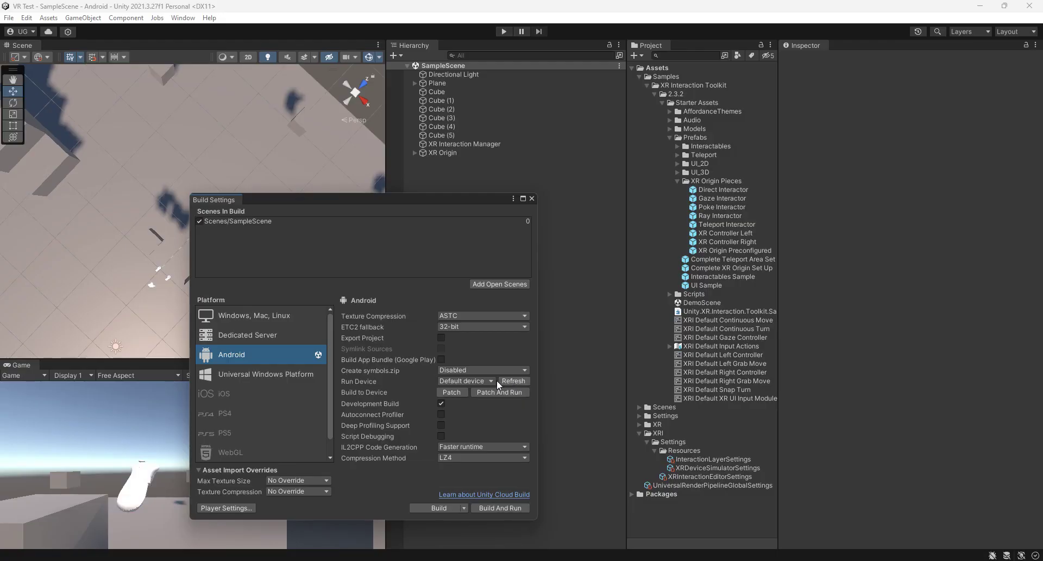
click(494, 380)
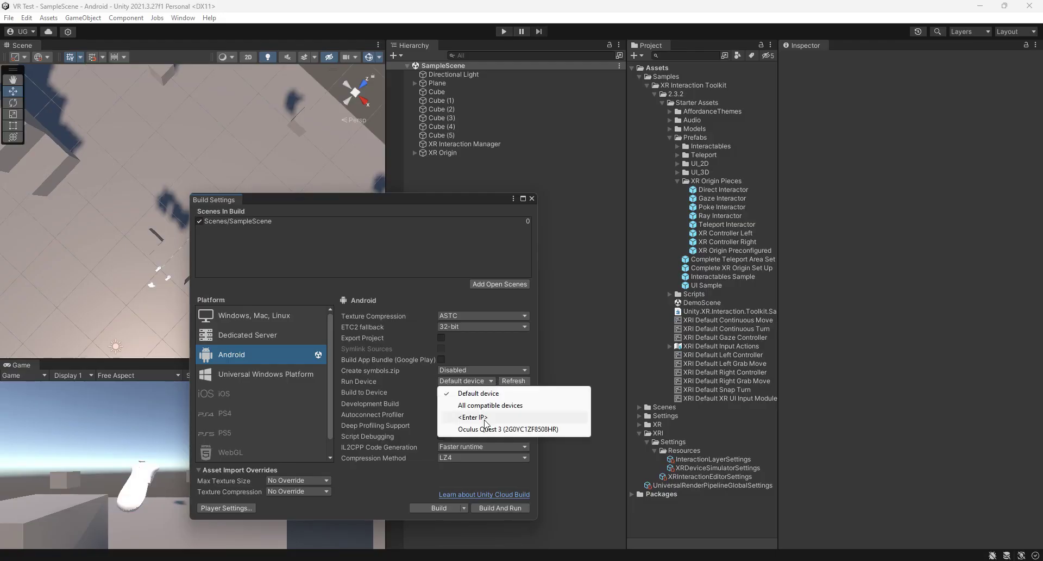
click(485, 429)
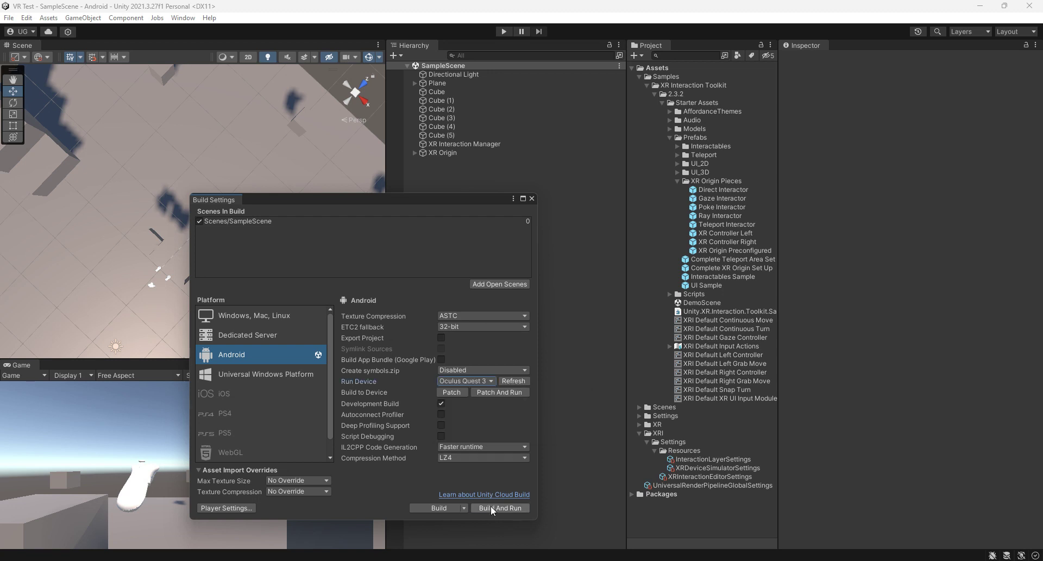
click(494, 507)
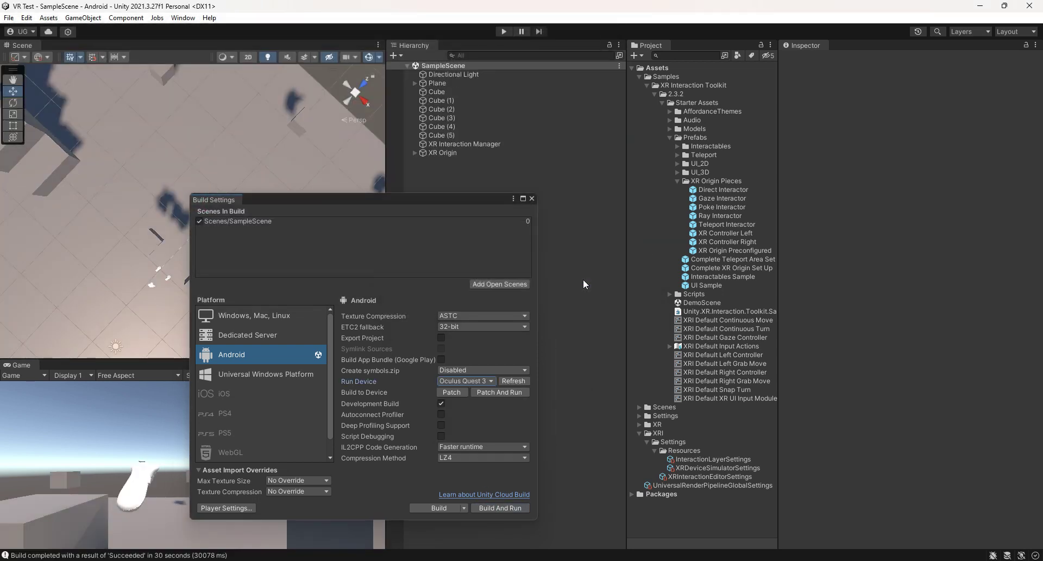